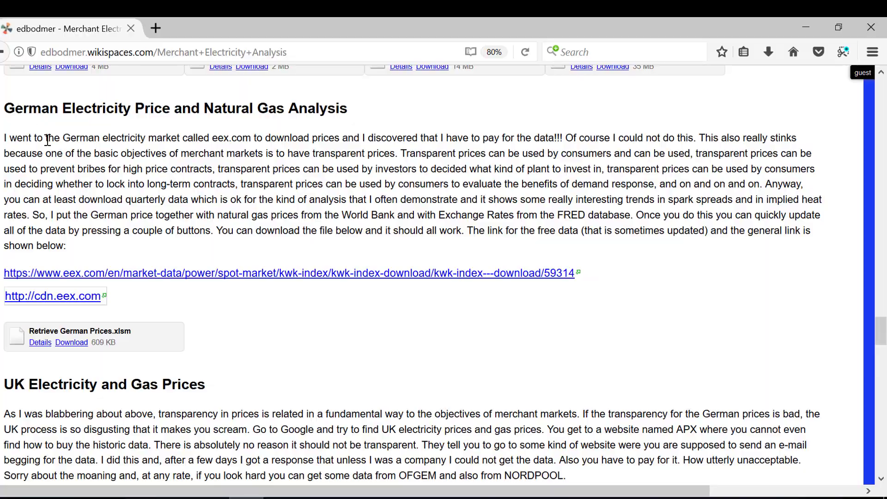
- Return to the website's home page and open the Download Webpages or Files to Excel page
scroll(47, 140, up, 15)
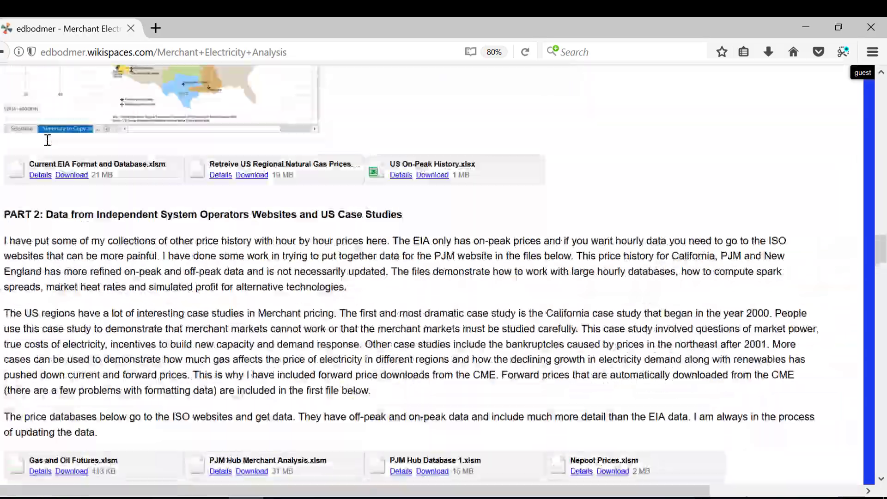
scroll(47, 140, up, 15)
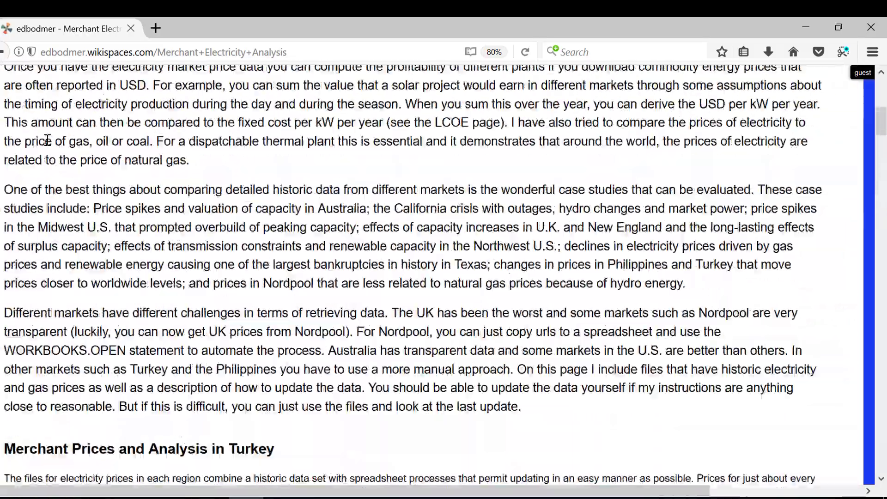
scroll(47, 140, up, 8)
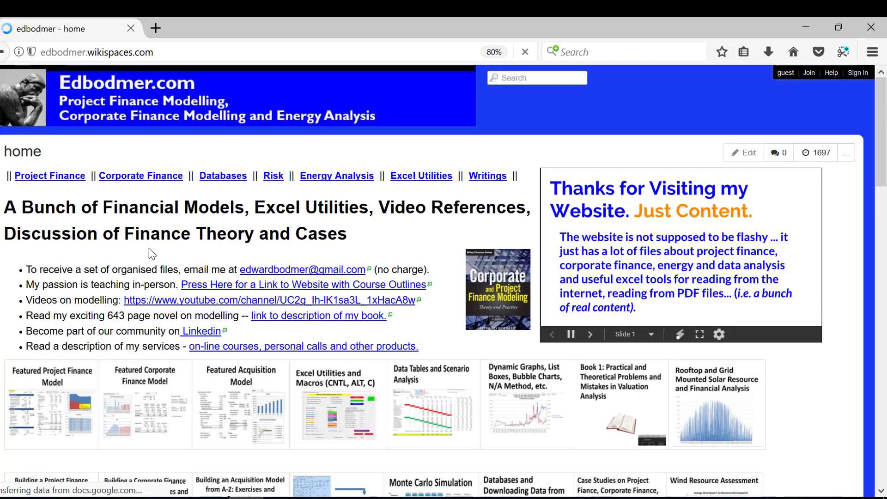
scroll(152, 253, down, 3)
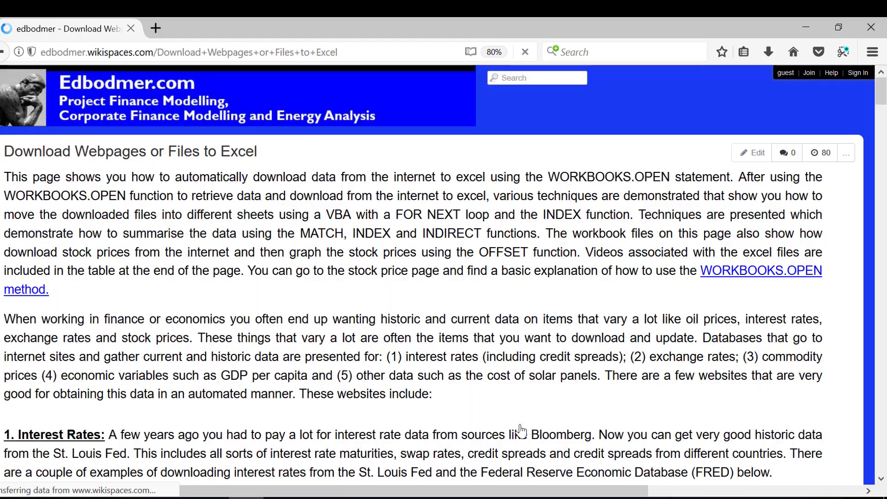
- Look through the database listings for the section on downloading trends in the cost of solar panels
scroll(521, 431, down, 2)
scroll(522, 431, down, 8)
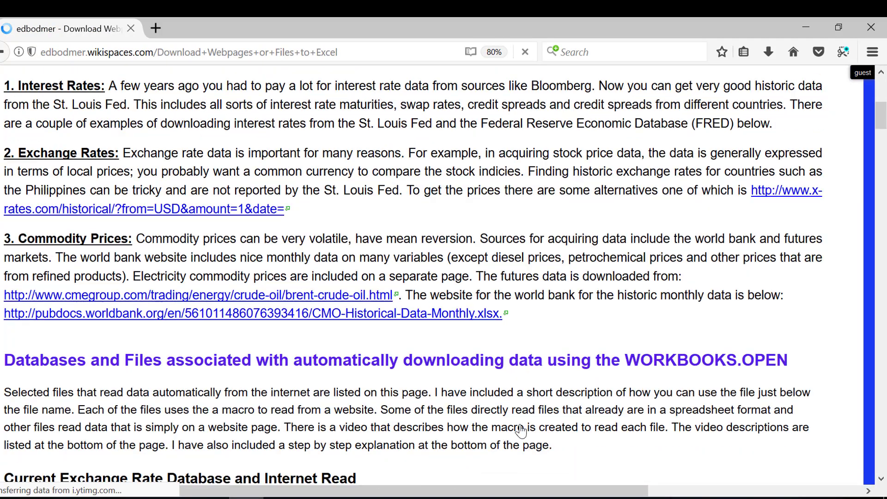
scroll(522, 432, down, 18)
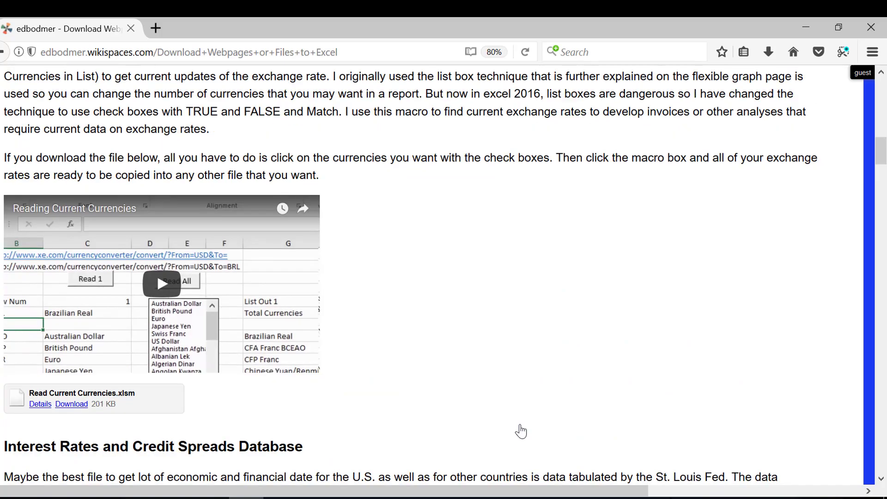
scroll(521, 431, down, 20)
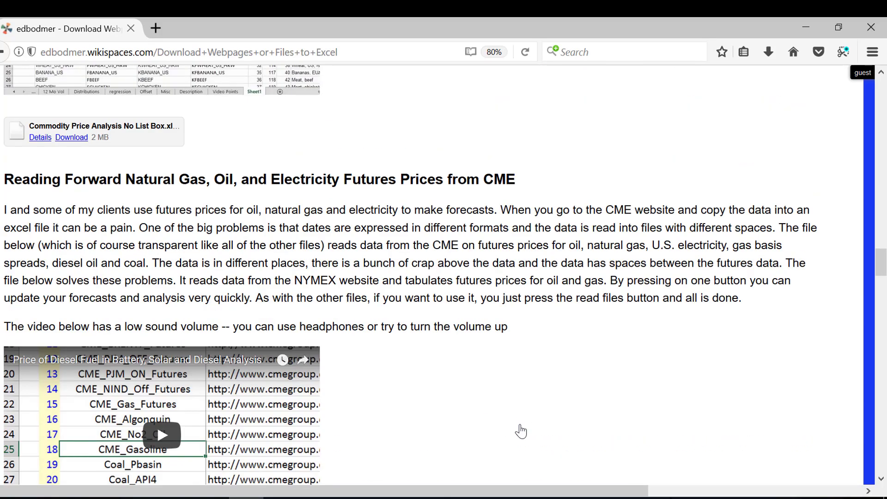
scroll(522, 432, down, 15)
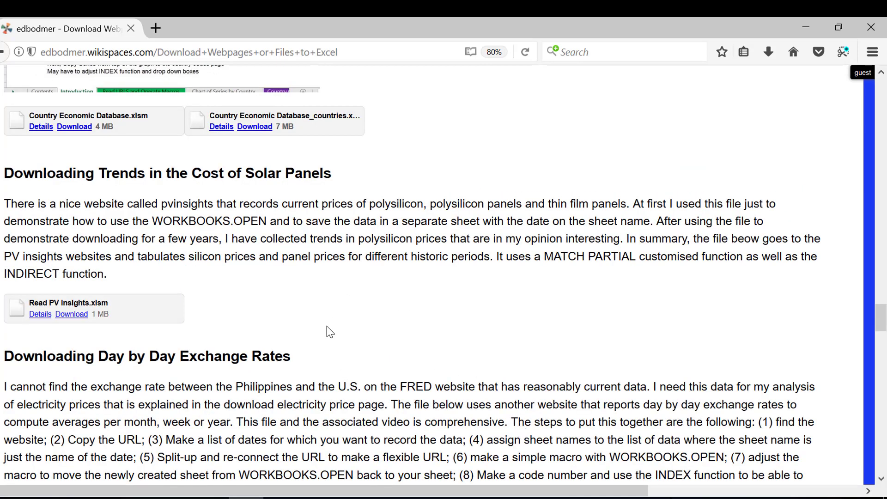
- Switch to File Explorer and open Read PV Insights.xlsm from Courses > Chapter 1. Models and Analysis > H. Data Bases and Data Retrieval
click(176, 497)
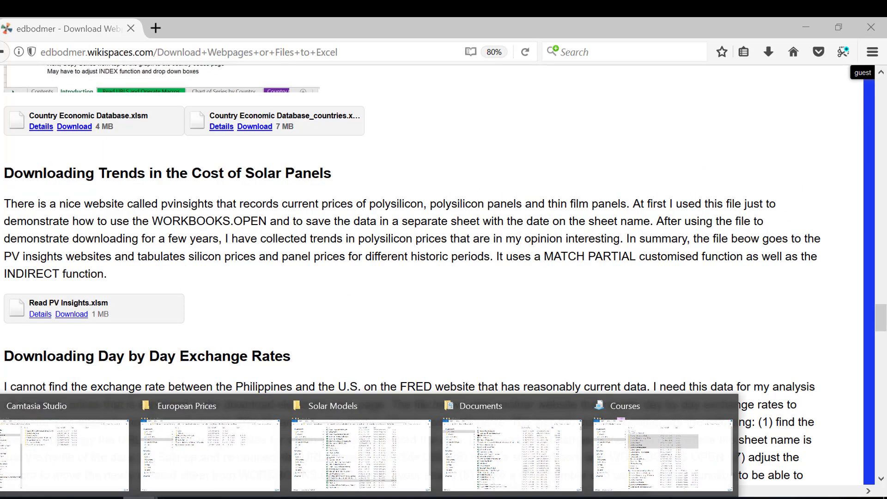
click(176, 473)
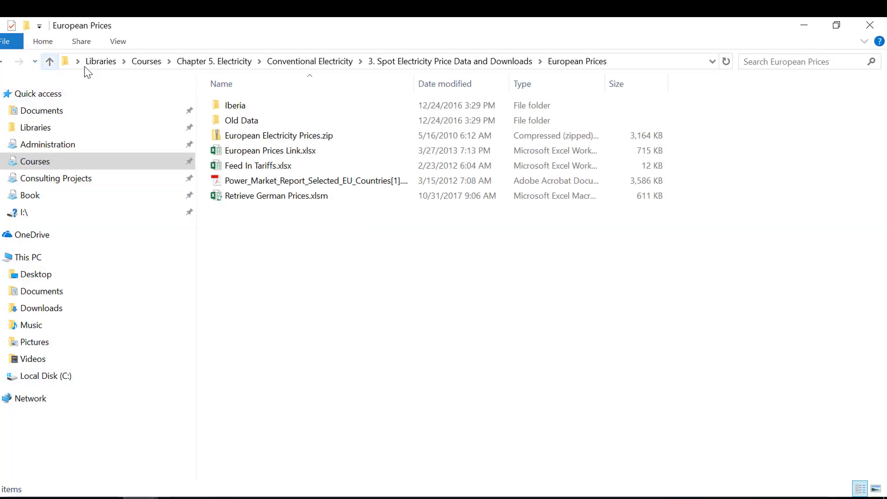
click(153, 62)
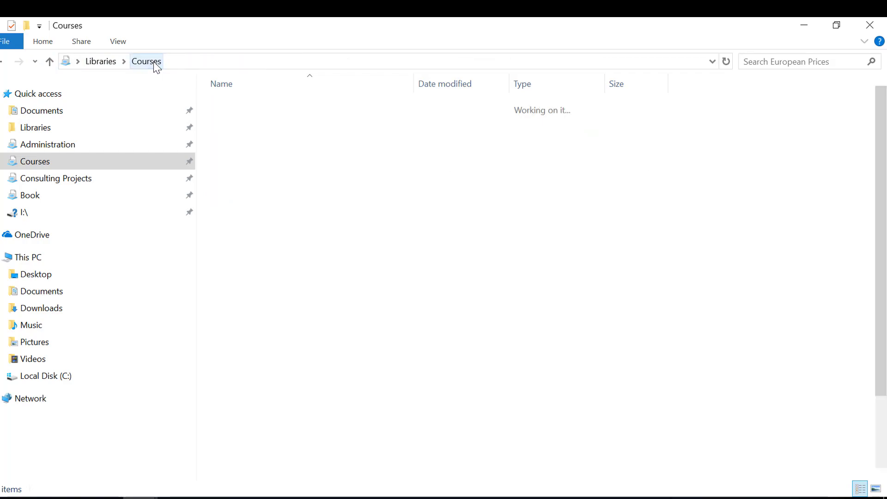
click(259, 141)
double_click(351, 273)
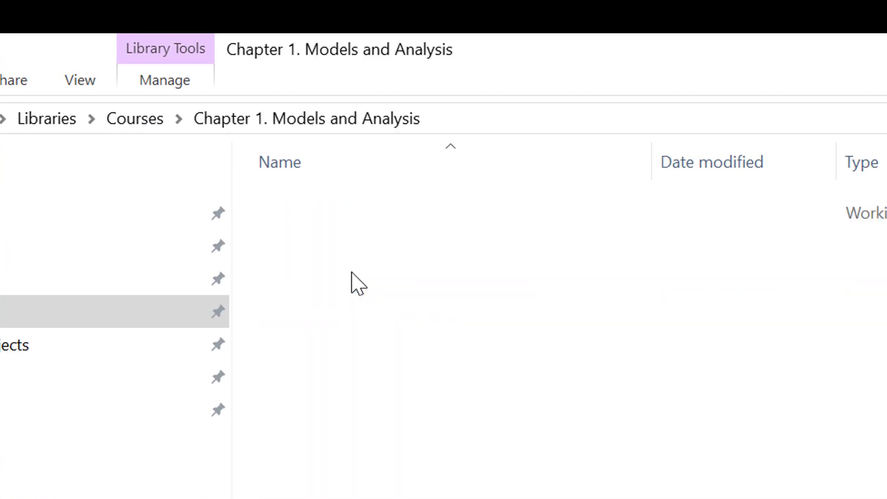
click(387, 406)
double_click(390, 409)
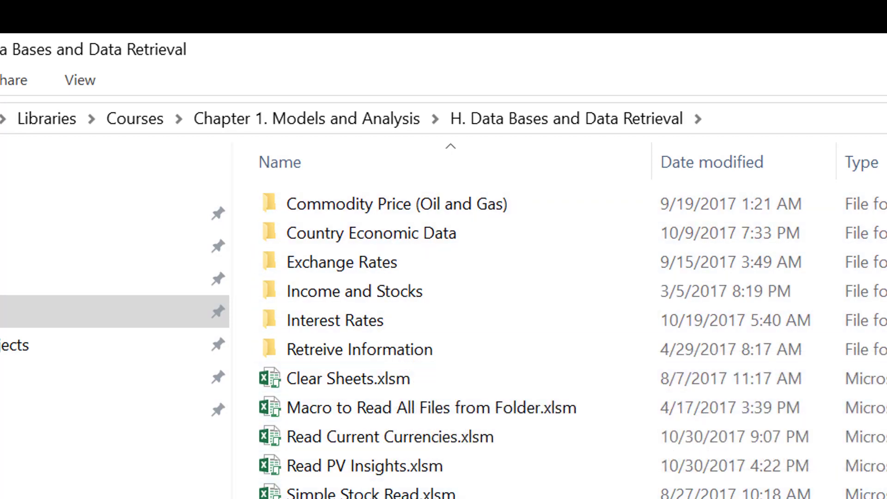
click(336, 466)
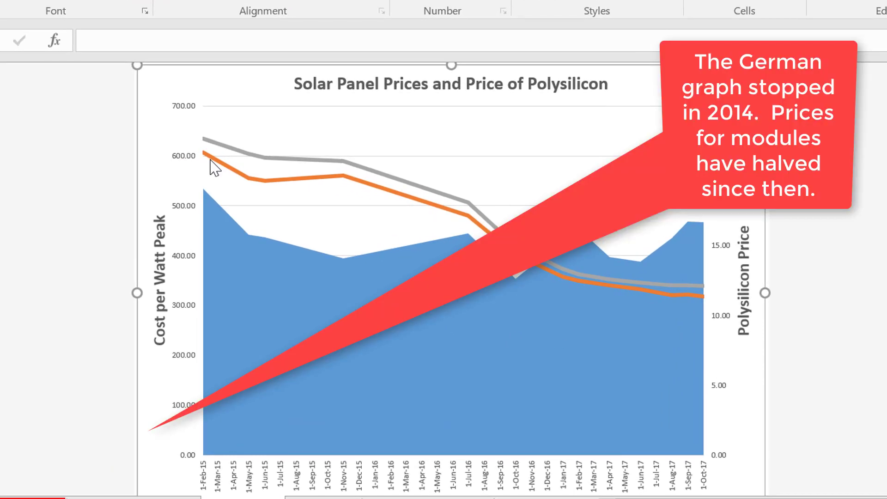
- Examine the solar panel and polysilicon price chart, then switch to the Tools for Solar Analysis.pptx presentation in PowerPoint
mouse_move(208, 160)
mouse_move(701, 304)
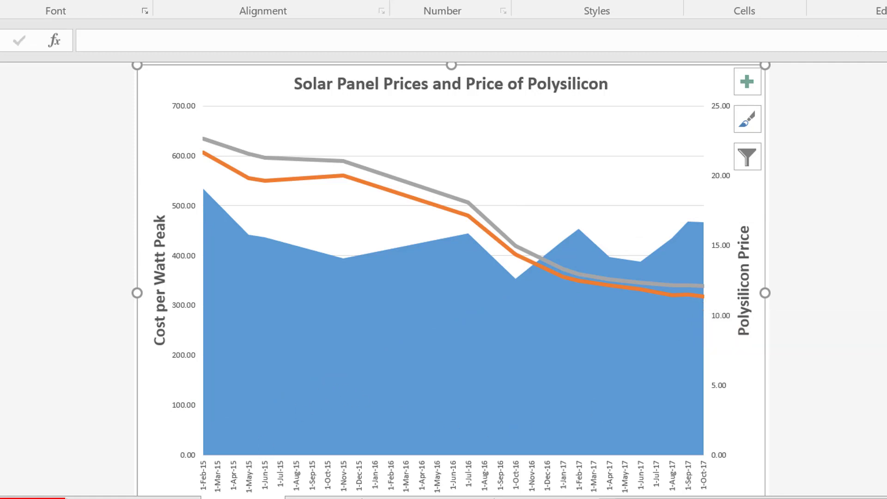
mouse_move(444, 497)
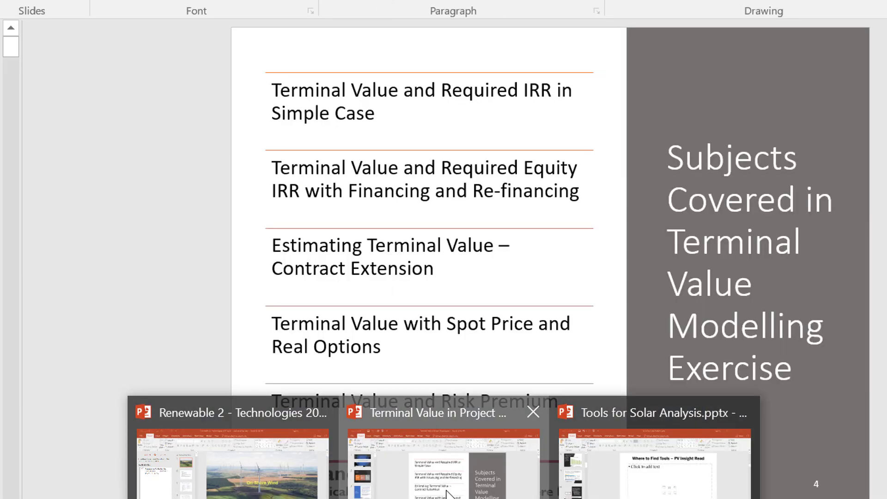
click(495, 494)
scroll(448, 495, down, 1)
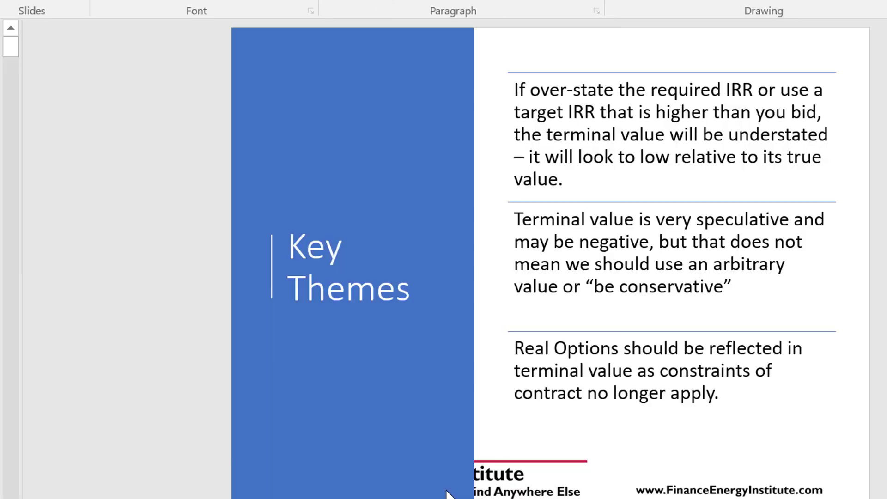
mouse_move(444, 497)
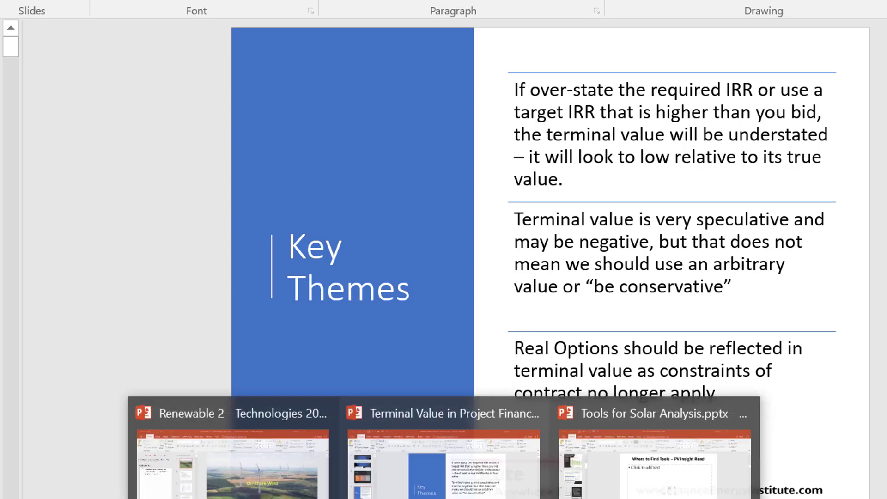
click(675, 493)
scroll(675, 493, up, 4)
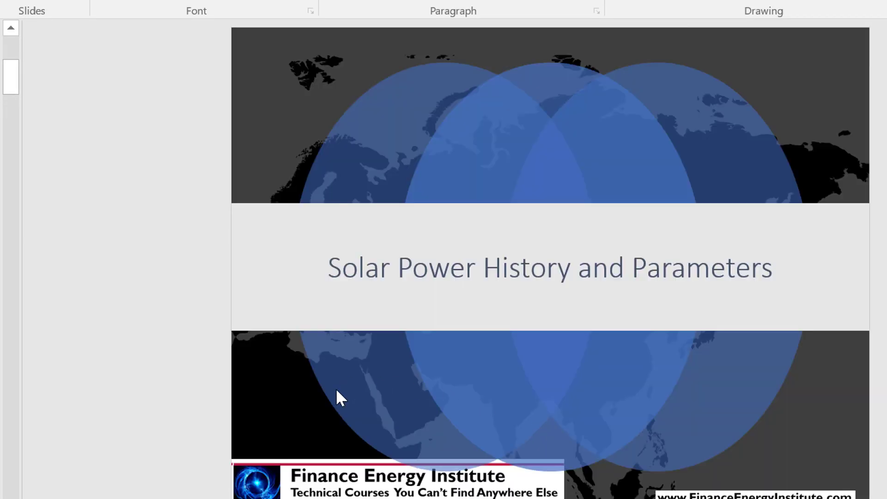
- Review the German feed-in tariff and merchant price slides, ending on the empty Where to Find Tools – PV Insight Read slide
scroll(337, 389, down, 2)
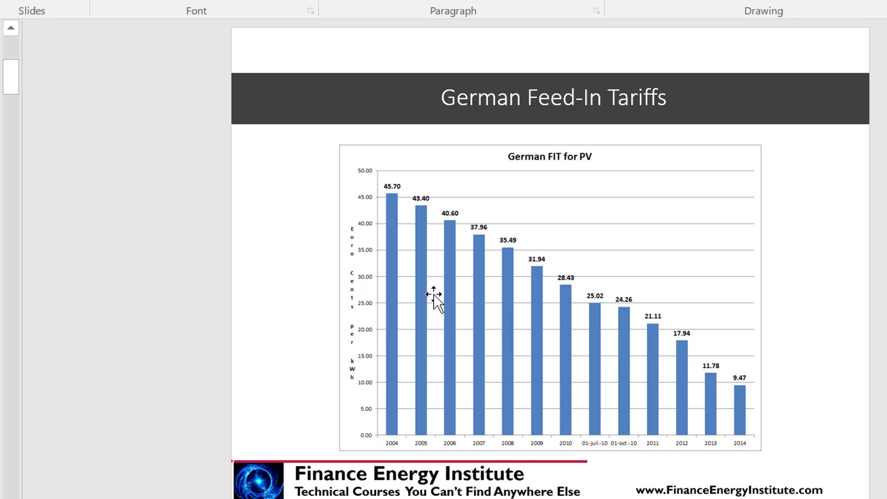
scroll(434, 292, down, 5)
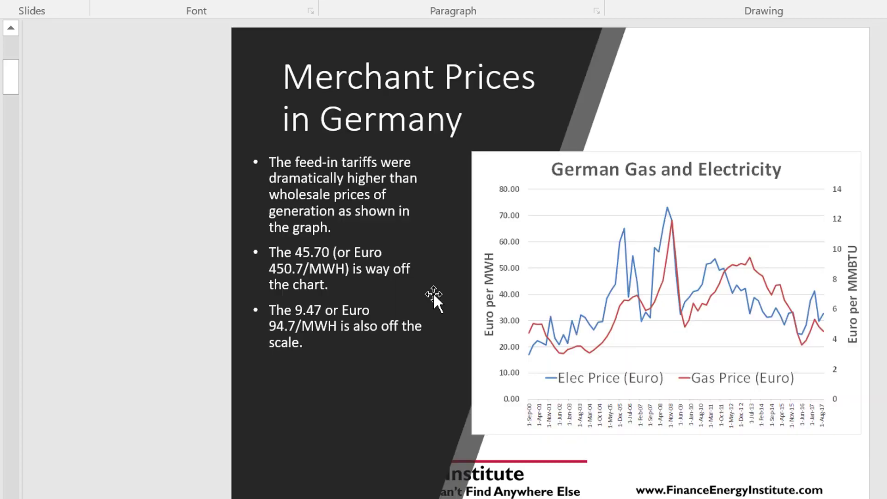
scroll(434, 292, down, 1)
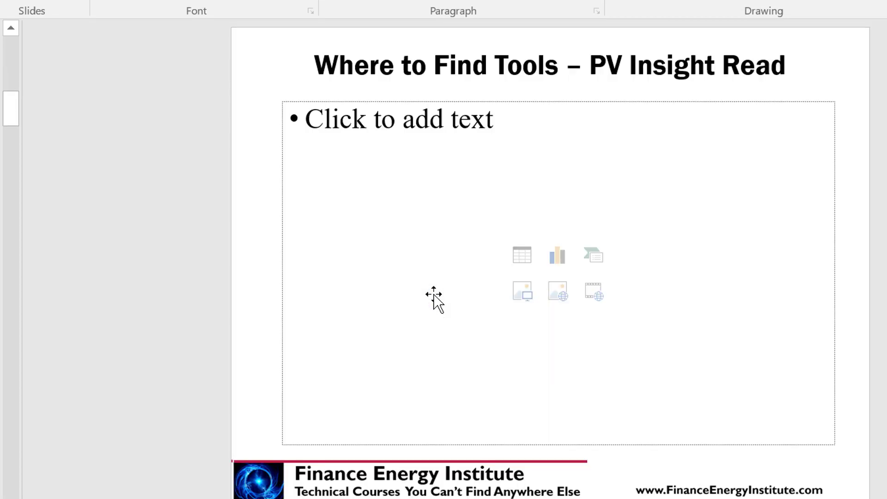
scroll(431, 298, down, 1)
scroll(432, 297, up, 1)
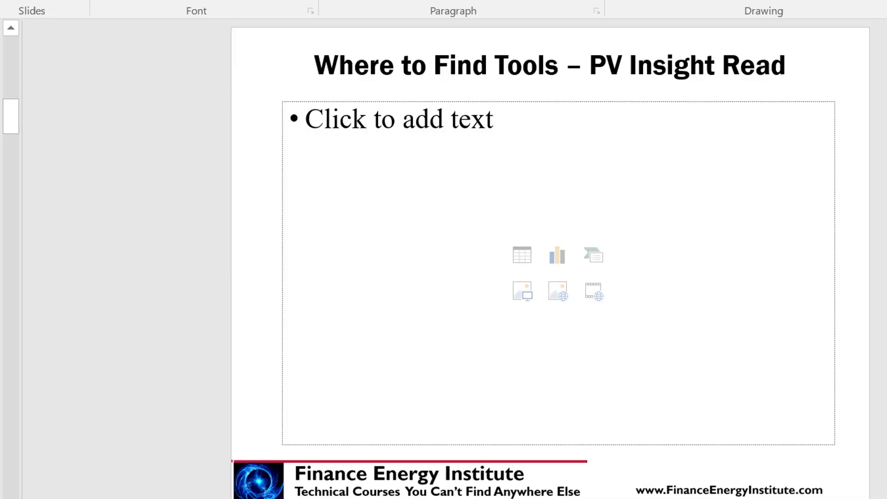
- Switch to the PV Insights workbook in Excel and copy the Solar Module Prices chart
mouse_move(628, 498)
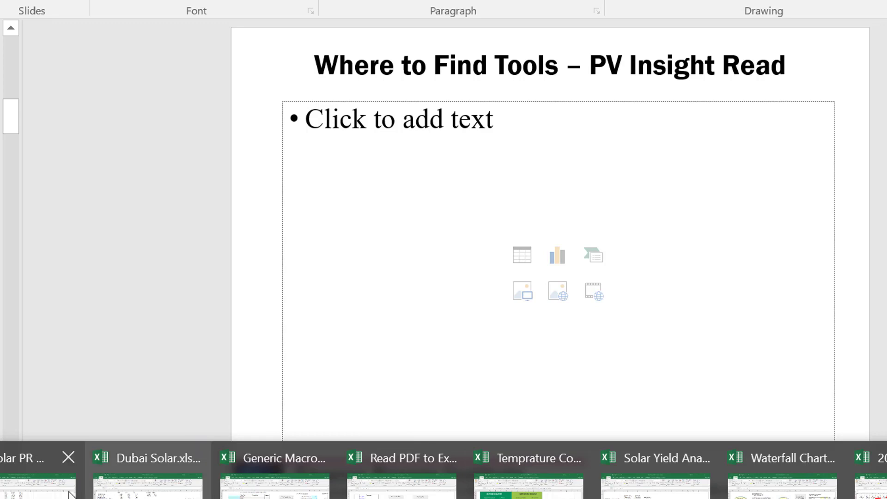
mouse_move(70, 494)
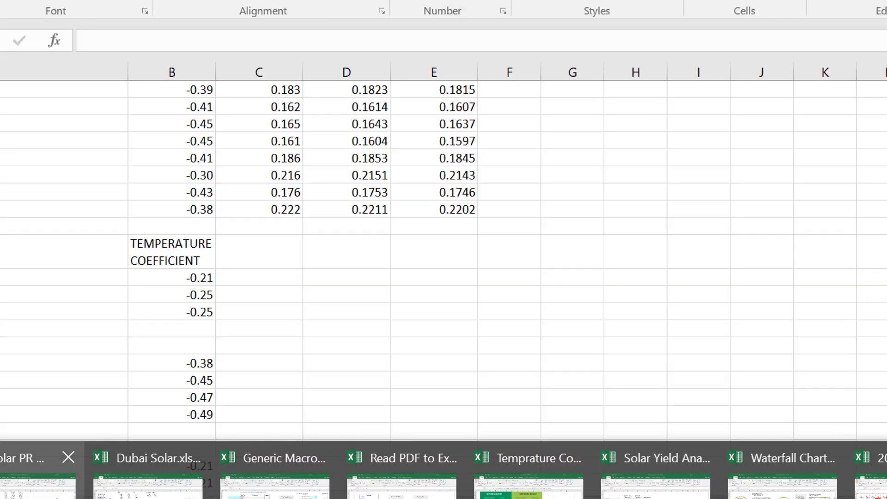
click(43, 495)
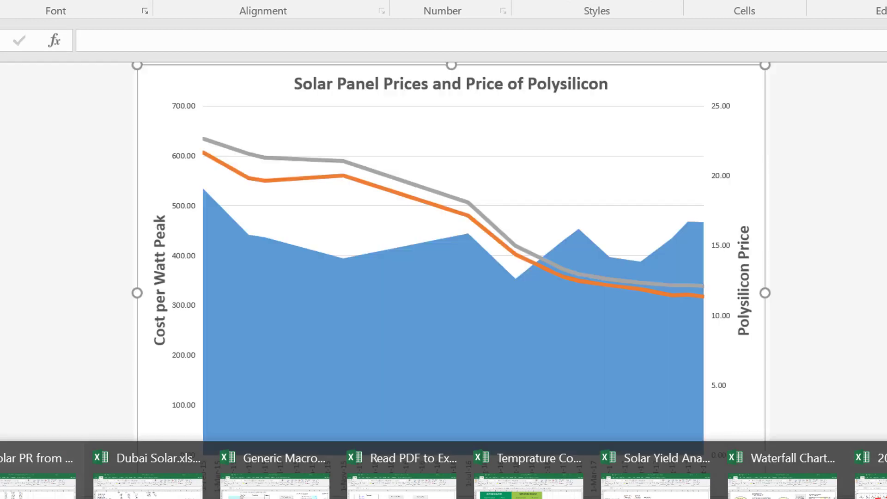
click(472, 485)
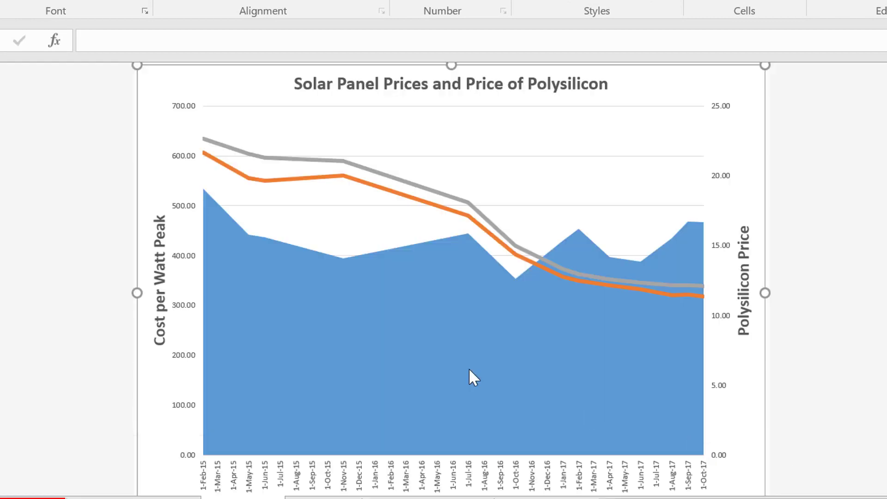
click(9, 334)
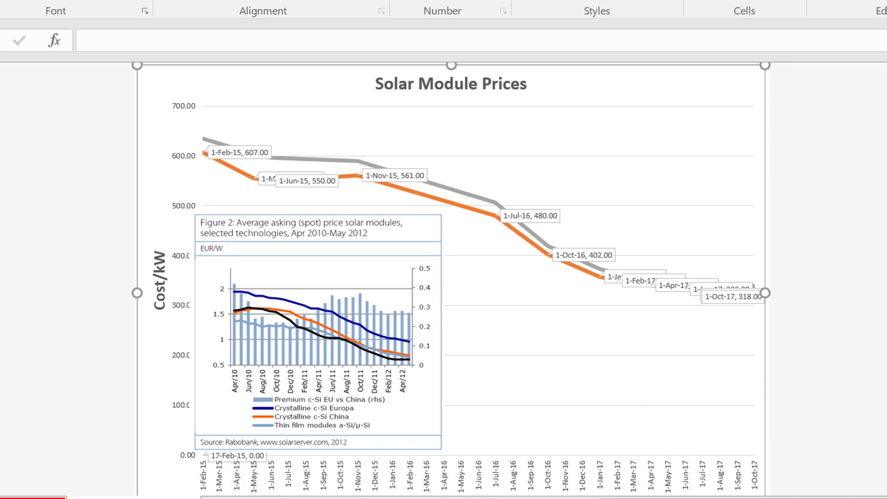
- Paste the copied chart into the PV Insight Read slide in PowerPoint as a Picture (Enhanced Metafile)
mouse_move(446, 497)
click(658, 481)
click(424, 239)
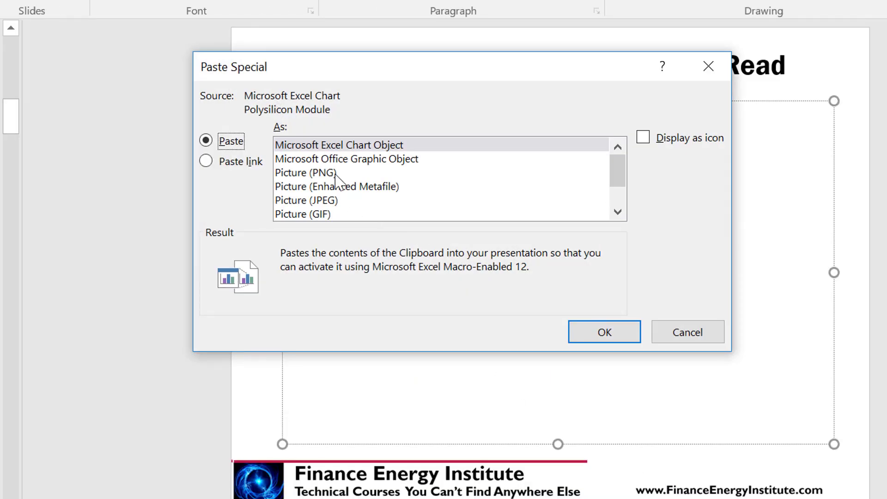
click(346, 188)
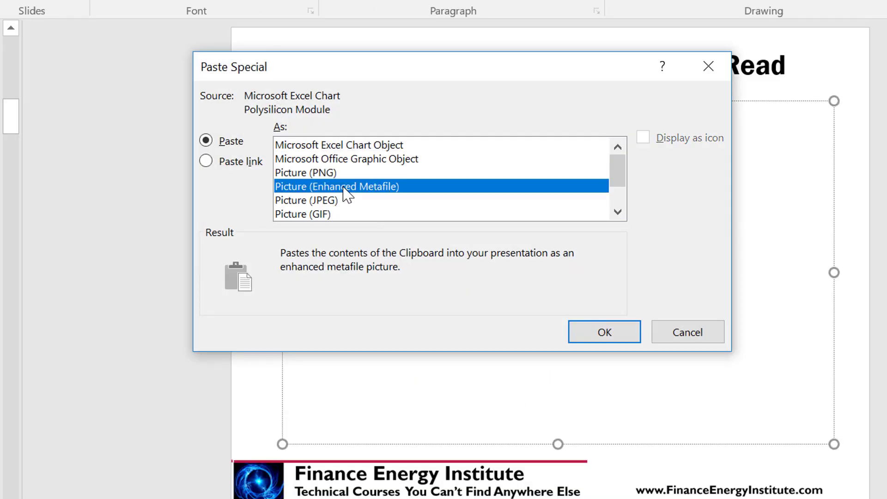
click(577, 337)
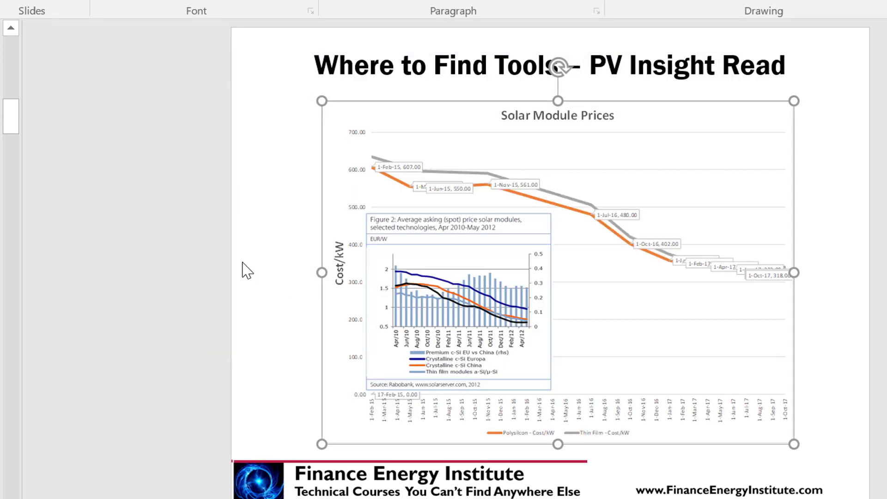
click(285, 300)
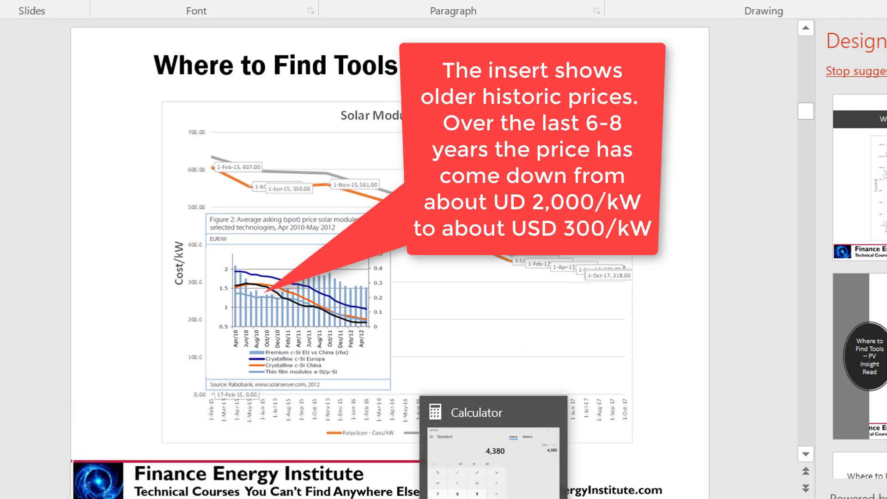
- Switch back to the PV Insights workbook in Excel and show the worksheet containing the Get PV Insights macro
mouse_move(509, 497)
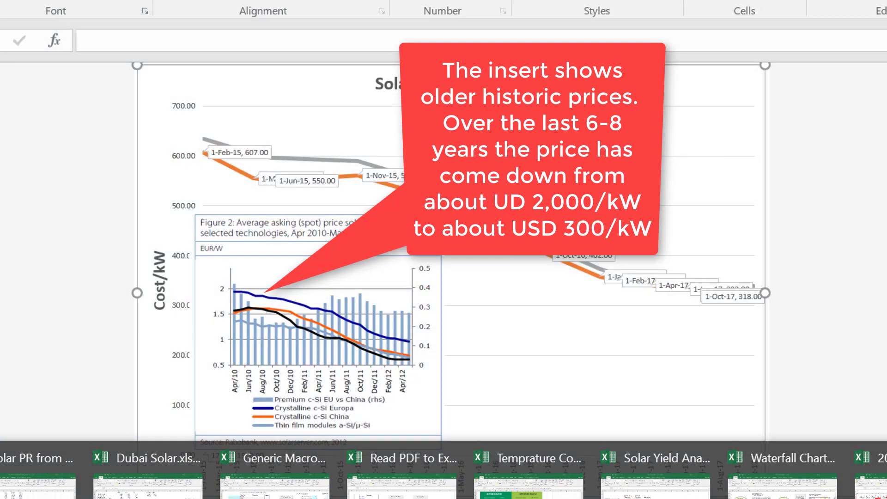
click(37, 485)
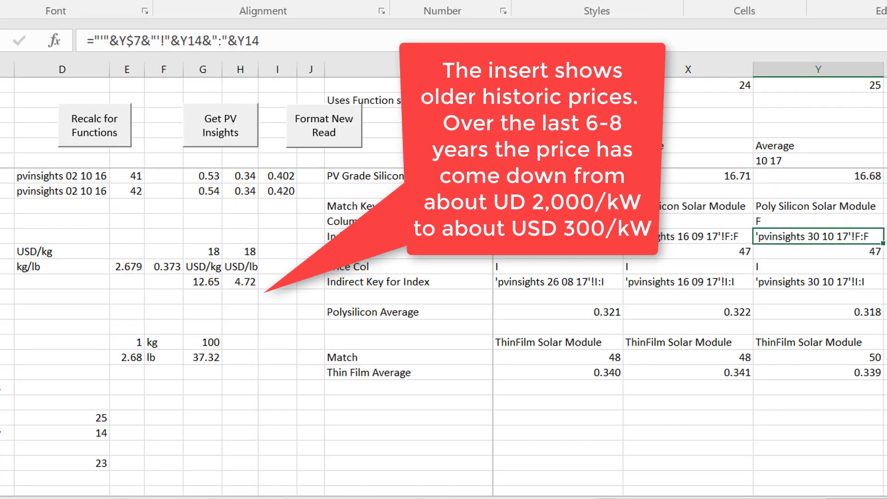
click(137, 231)
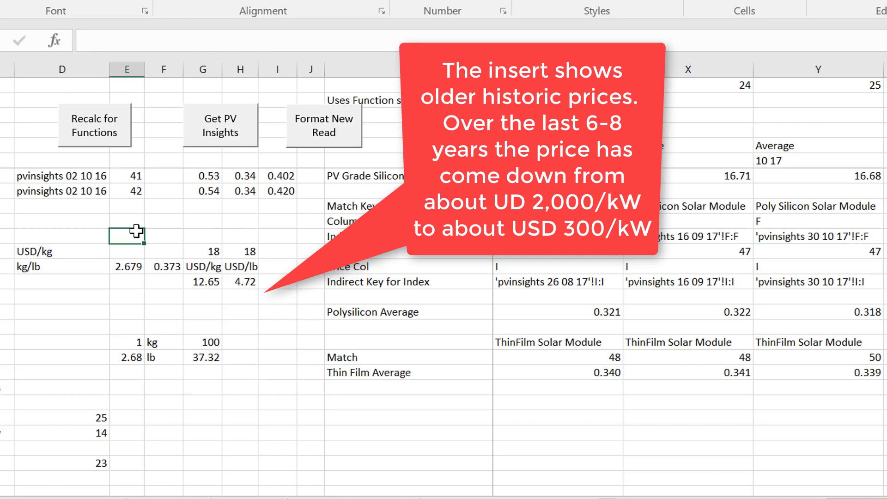
- Move along the Indirect Key row to its label in column K of the PV Insights worksheet
key(Right)
key(Right)
key(Right)
key(Right)
key(Right)
key(Right)
key(Right)
key(Right)
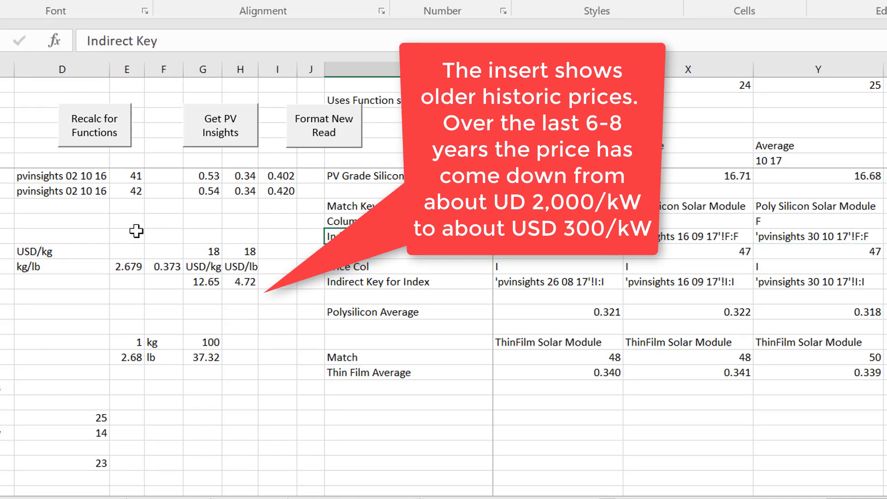
- Open the code of the macro assigned to Get PV Insights for viewing, then return to the worksheet
right_click(203, 125)
click(238, 288)
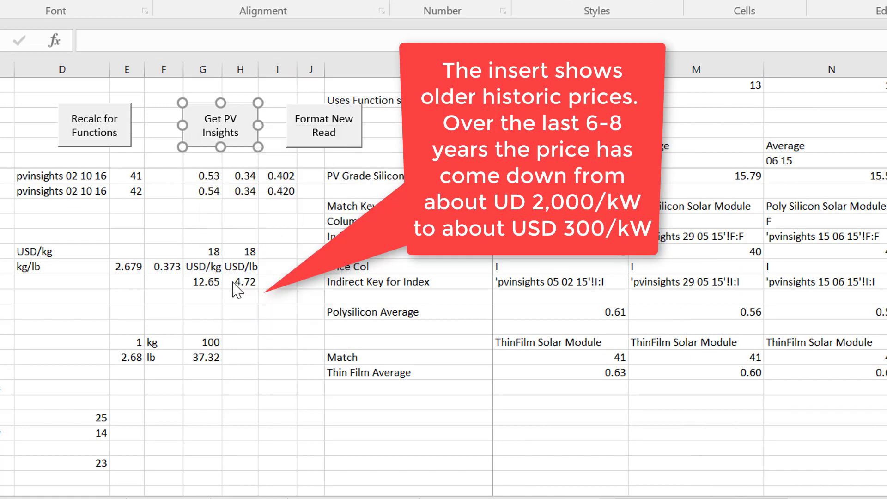
click(402, 145)
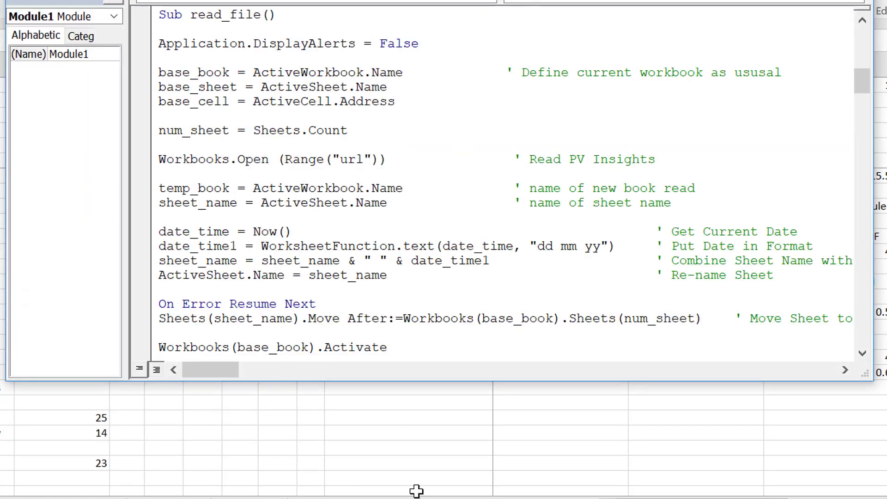
click(375, 443)
click(291, 310)
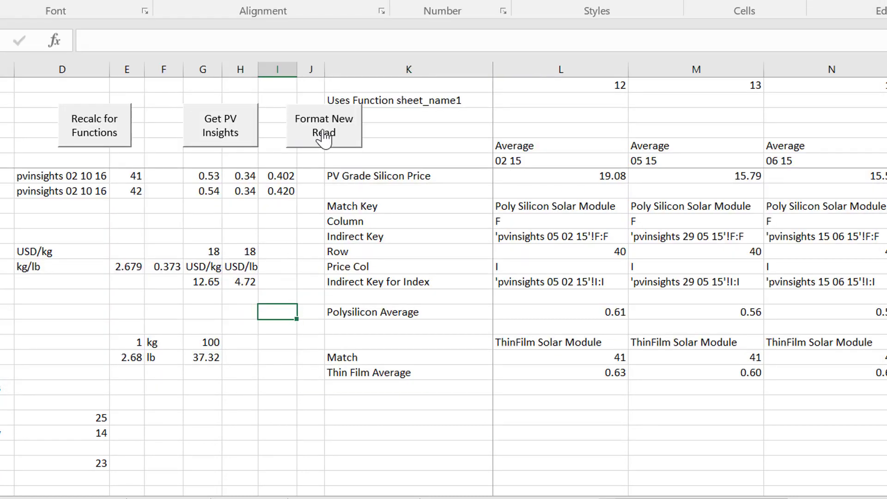
- Examine the Indirect Key formulas across the dated price columns, starting from column L
click(586, 242)
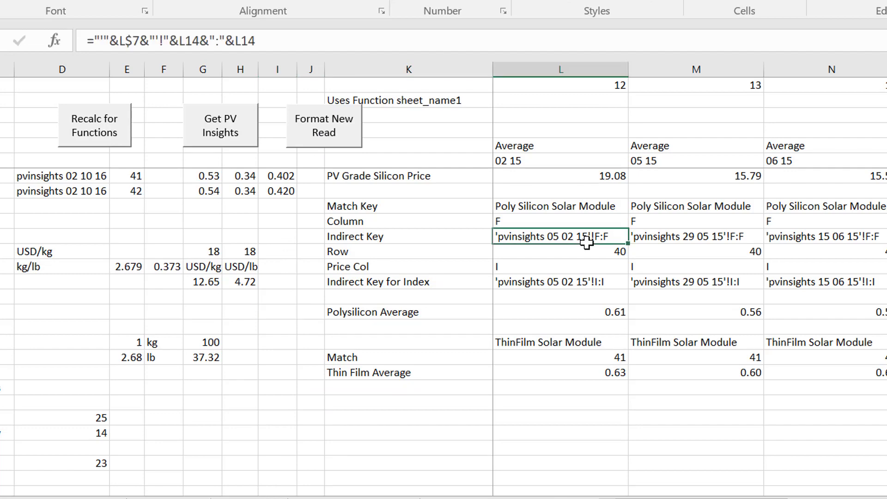
key(Right)
key(Right)
key(Right)
key(Right)
key(Right)
key(Right)
key(Right)
key(Right)
key(Right)
key(Right)
key(Right)
key(Right)
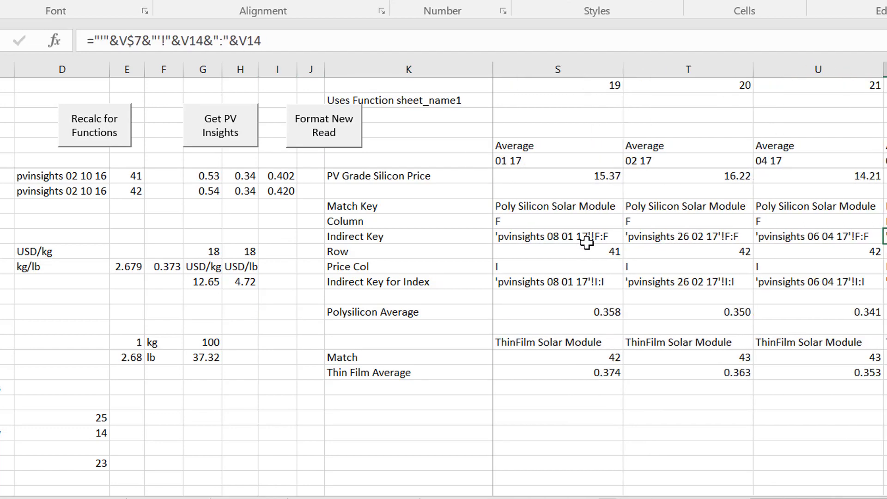
key(Right)
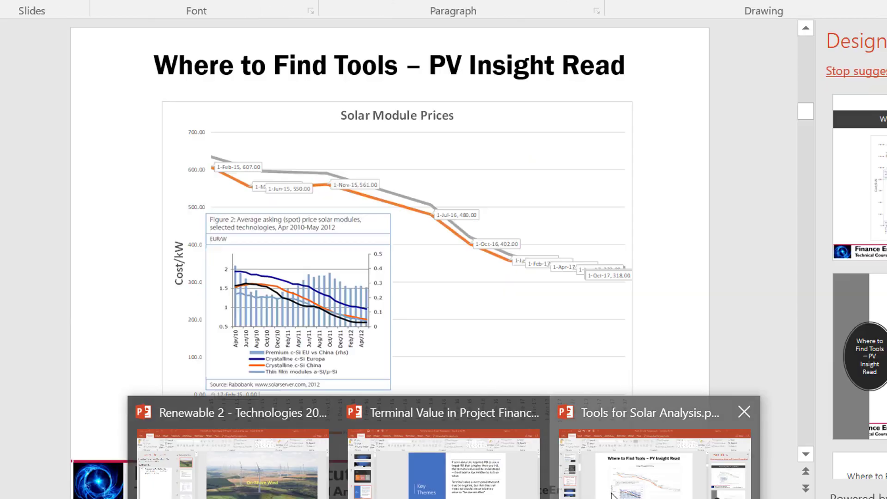
- Switch to the Tools for Solar Analysis presentation in PowerPoint and advance to the Solar Yield Files – Read PDF and EU Site slide
click(612, 496)
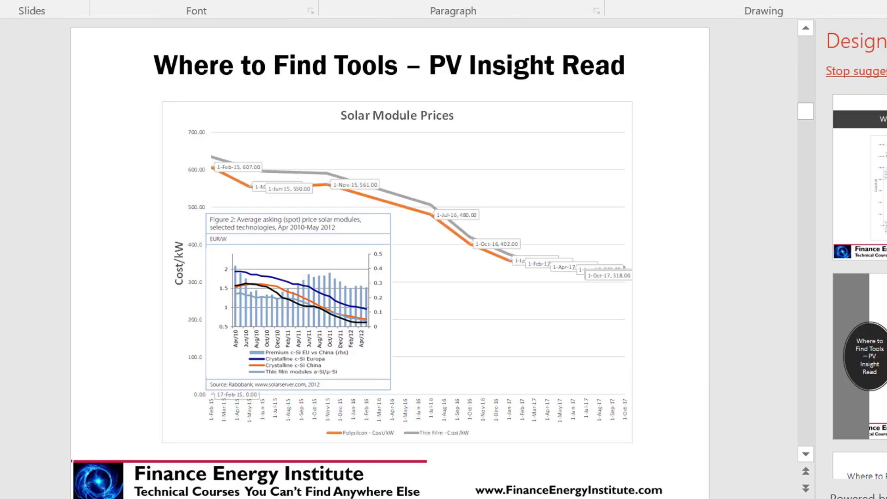
key(Page_Down)
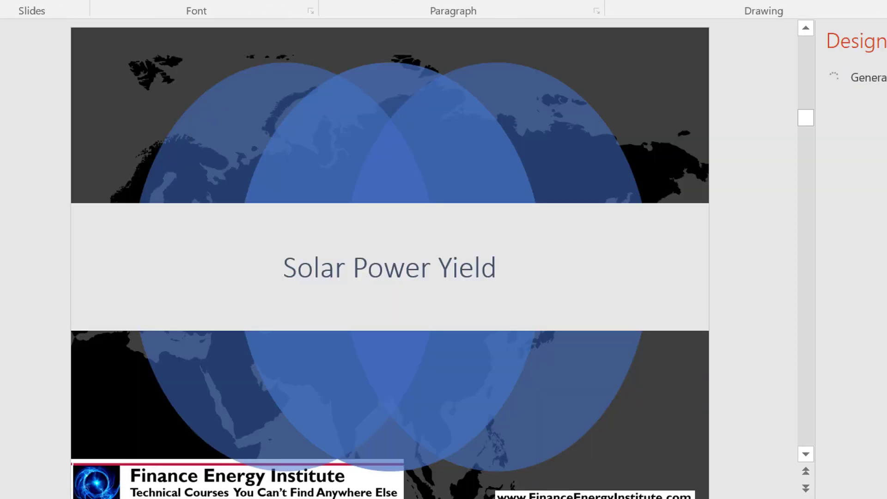
key(Page_Down)
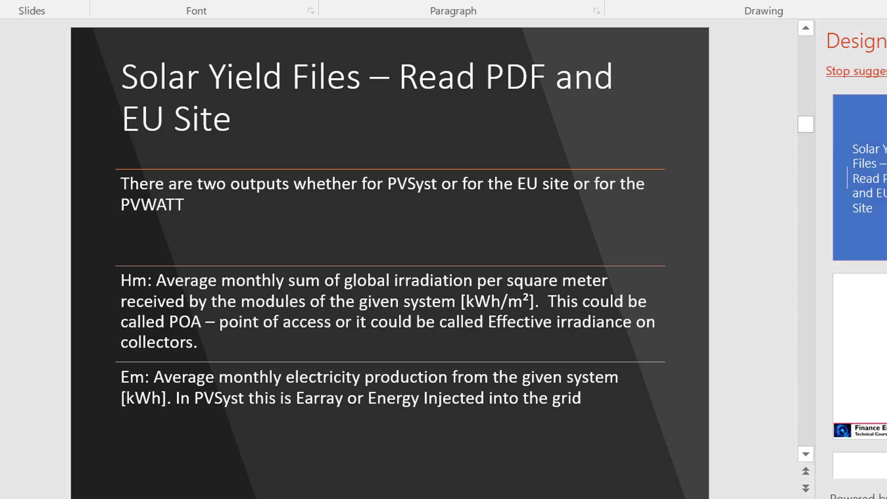
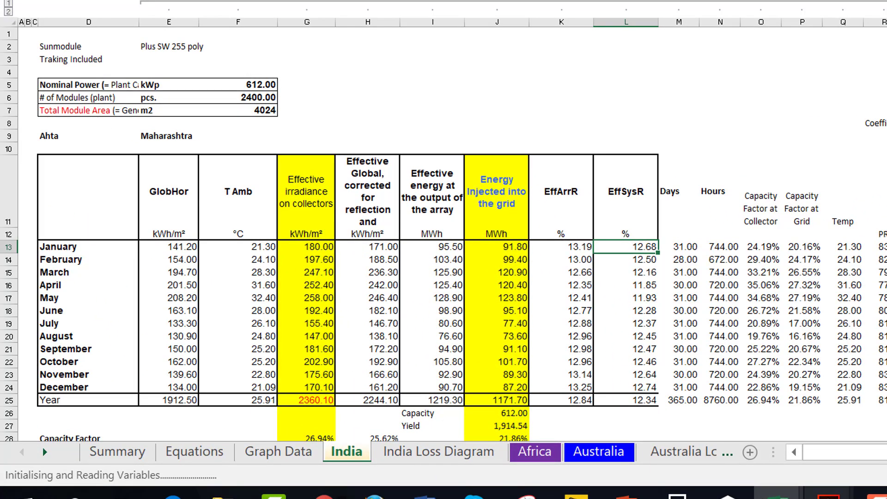
- Switch to the PROYECTO FOTOVOLTAICO PDF in Acrobat and highlight all text of its annual loss diagram
mouse_move(828, 495)
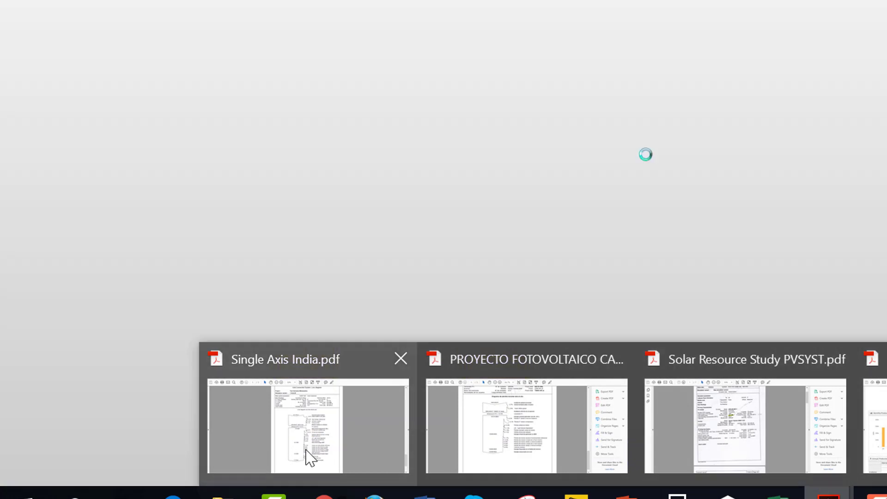
mouse_move(570, 411)
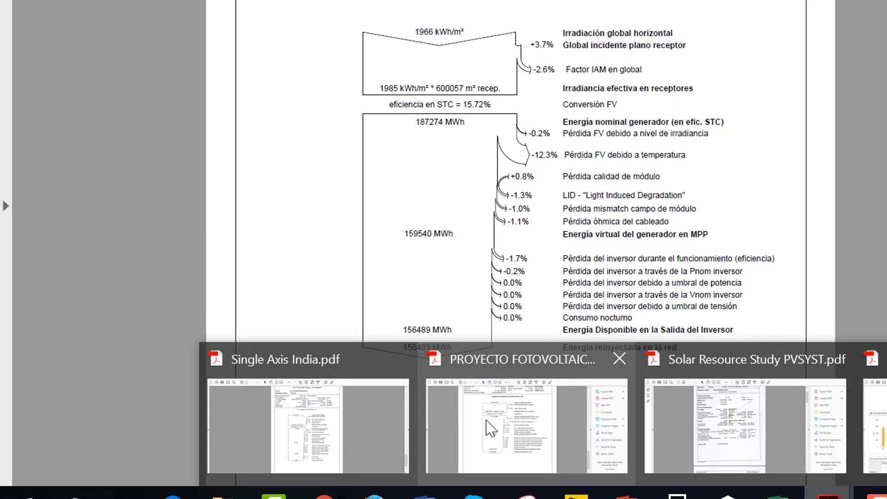
click(488, 428)
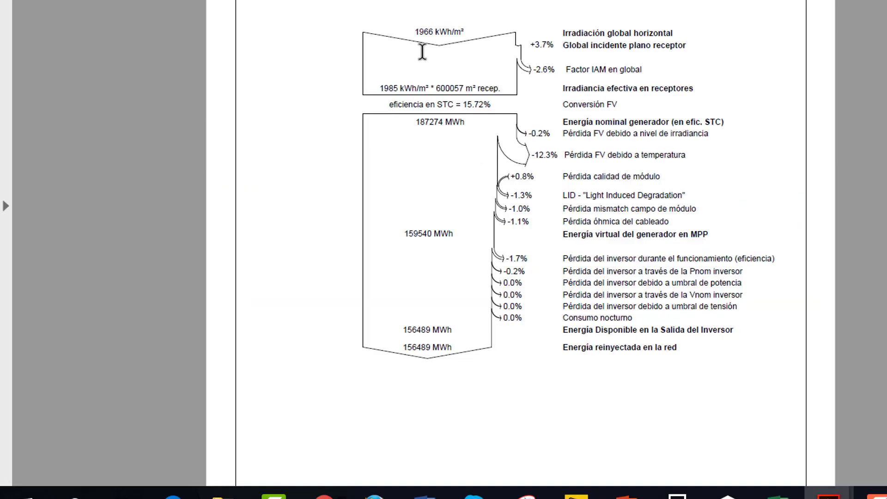
drag(421, 2, 633, 367)
click(712, 358)
drag(710, 357, 682, 349)
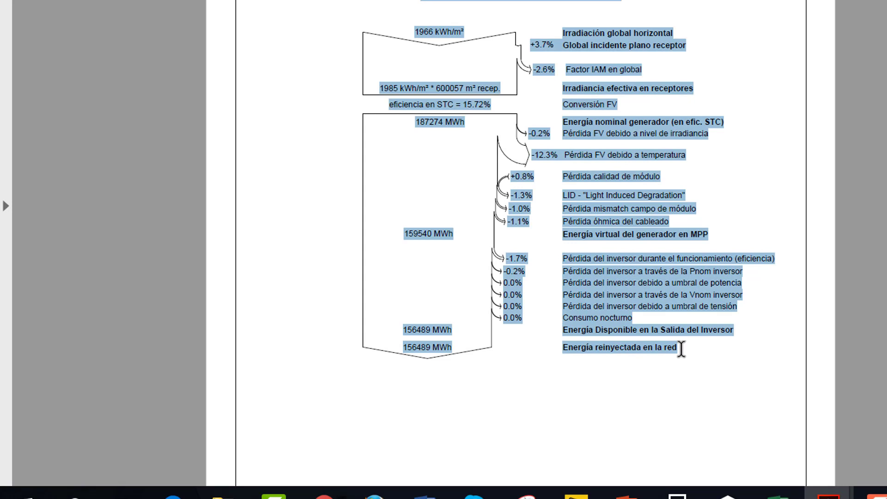
- Find the monthly Balances y resultados principales table in the PDF and highlight its contents from GlobHor to PR
click(546, 378)
scroll(546, 378, up, 20)
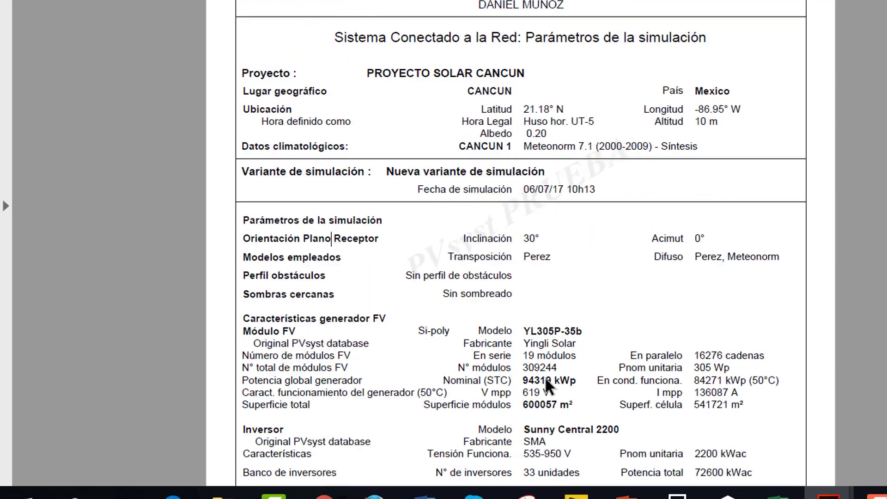
scroll(546, 378, down, 10)
scroll(544, 377, down, 12)
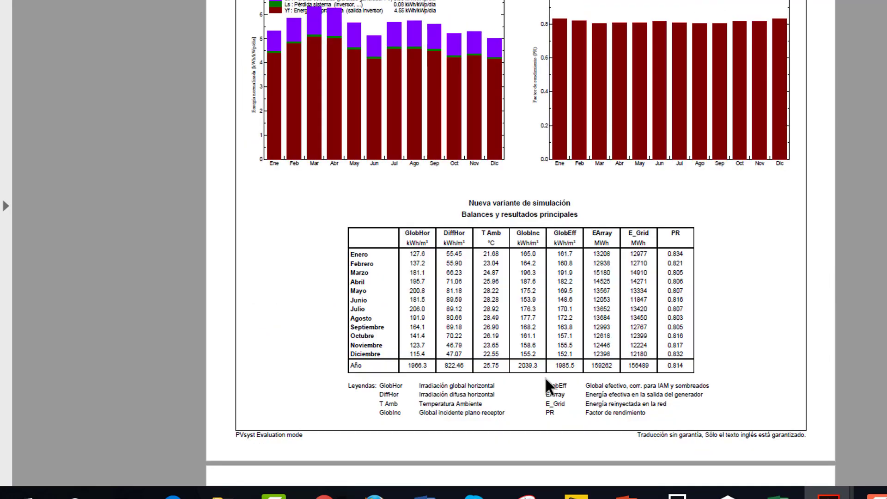
drag(392, 229, 687, 362)
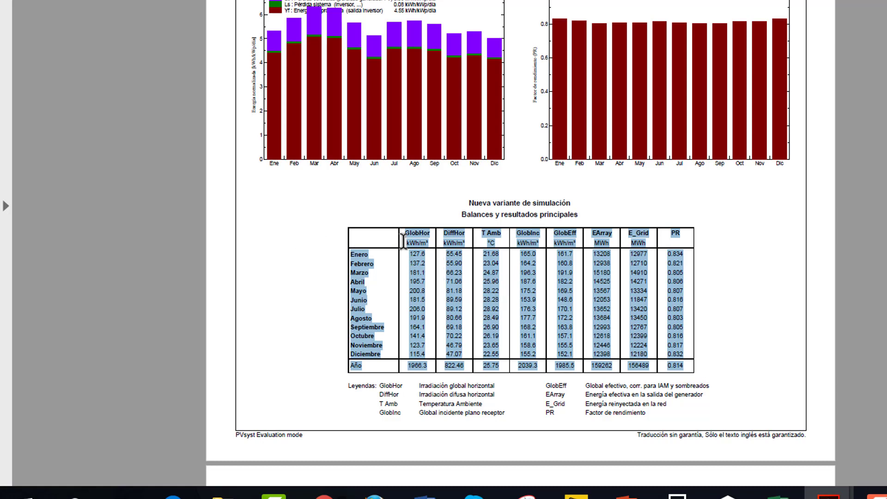
drag(366, 282, 359, 300)
drag(288, 284, 287, 284)
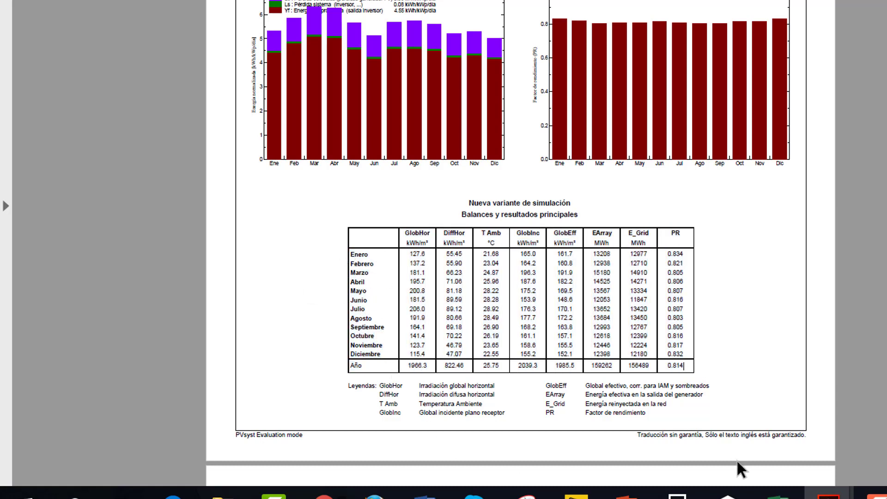
- Revisit the PDF's loss diagram, switch to the Excel workbook with P50, P75 and P90 yields, and review its loss worksheets up to the translated Spanish one
mouse_move(779, 493)
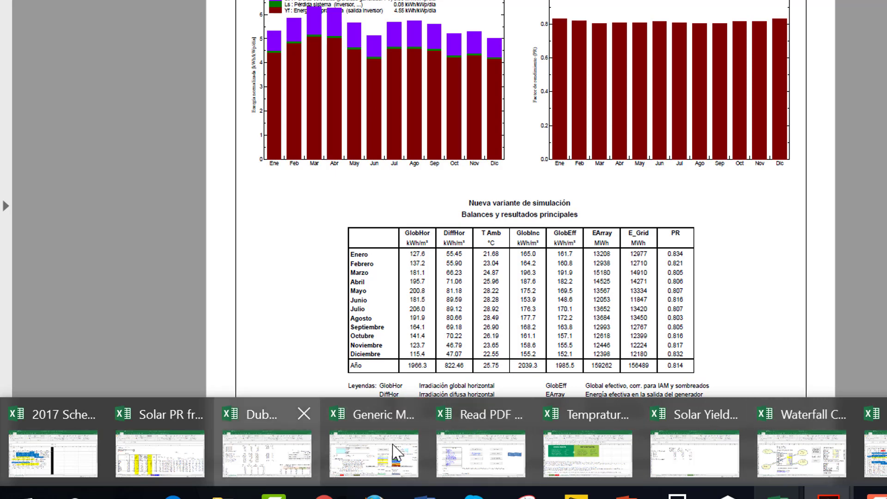
mouse_move(509, 449)
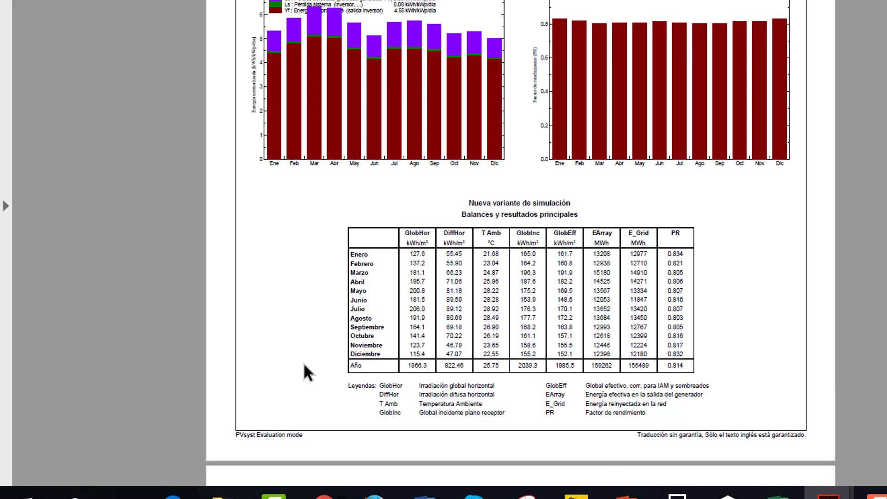
scroll(304, 366, down, 10)
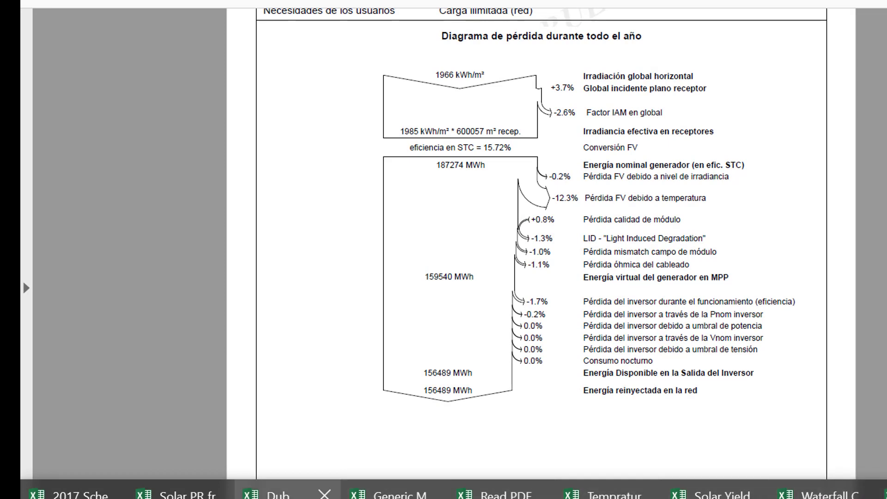
click(277, 493)
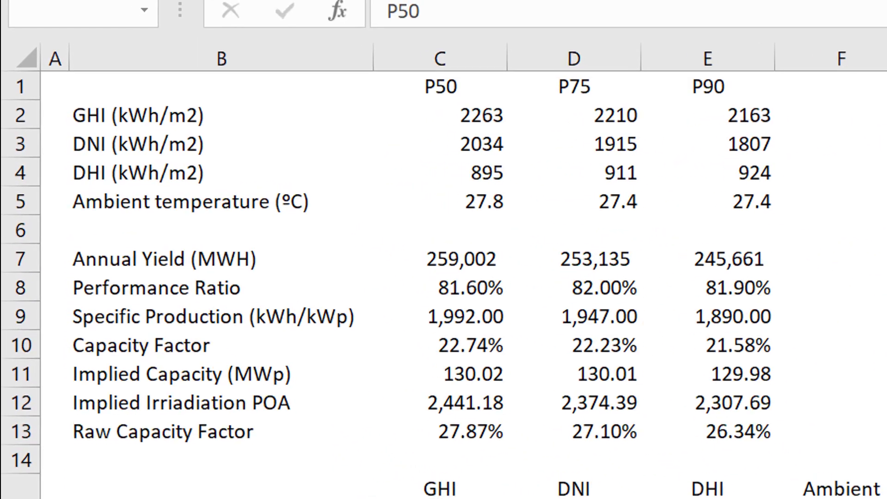
key(ctrl+Page_Down)
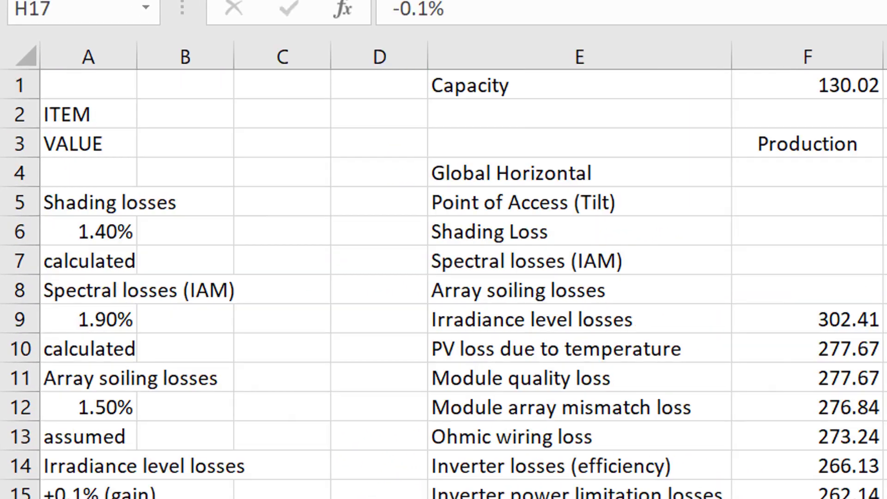
key(ctrl+Page_Down)
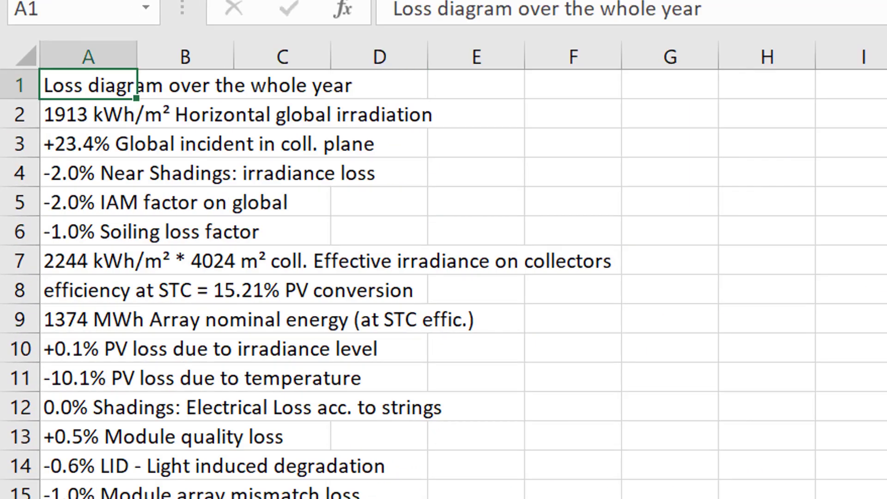
key(ctrl+Page_Down)
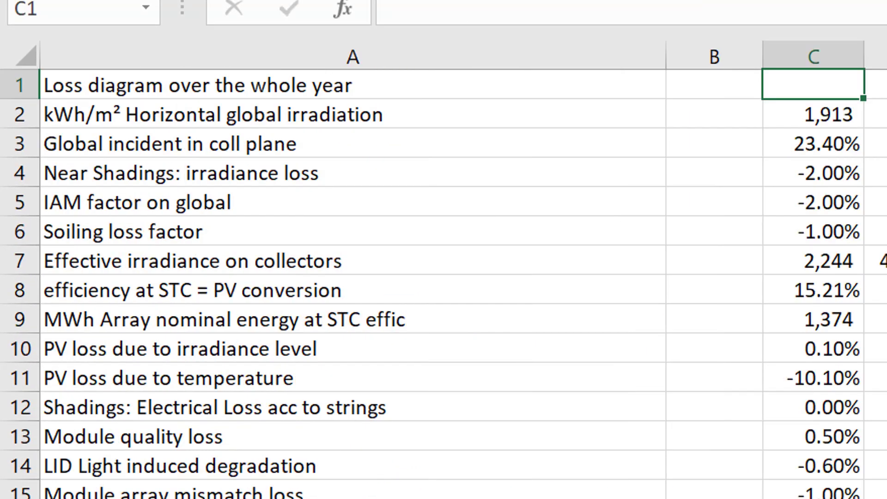
key(ctrl+Page_Down)
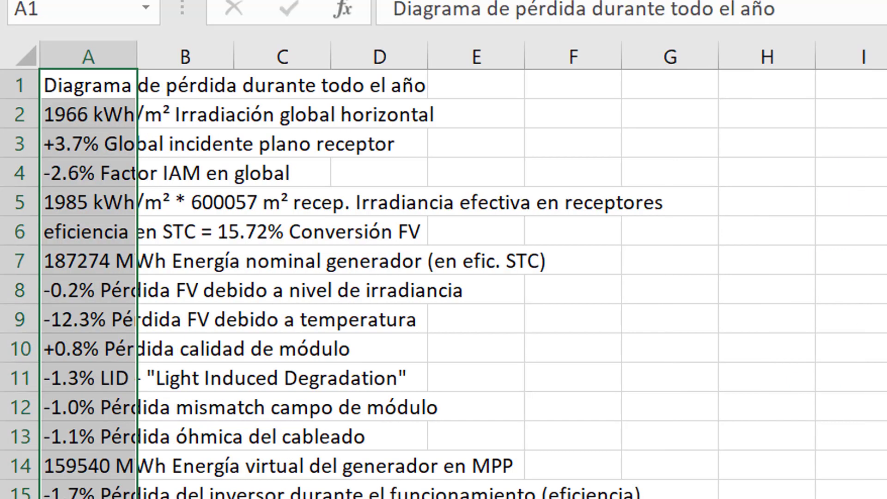
key(ctrl+Page_Down)
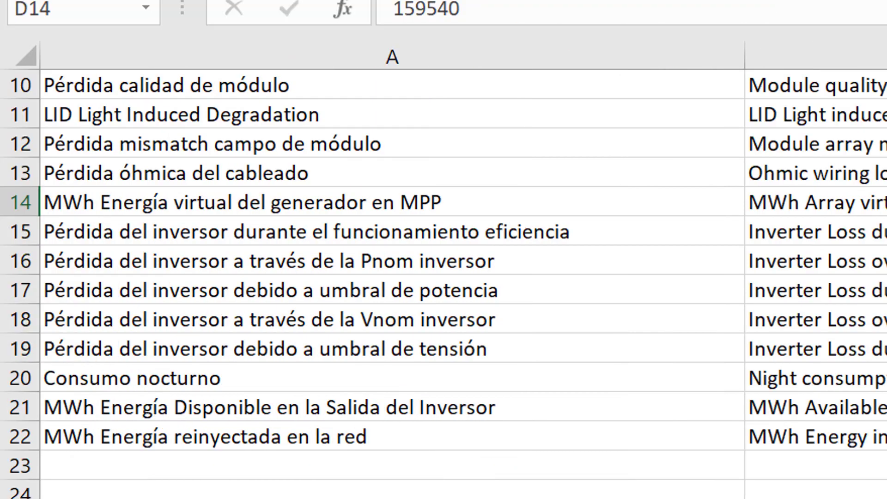
- Examine the translated loss table from its first row, comparing the Spanish items with their English names and values
scroll(443, 277, up, 3)
key(Up)
key(Up)
key(Up)
key(Up)
key(Up)
key(Up)
key(Up)
key(Up)
key(Up)
key(Up)
key(Up)
key(Up)
key(Up)
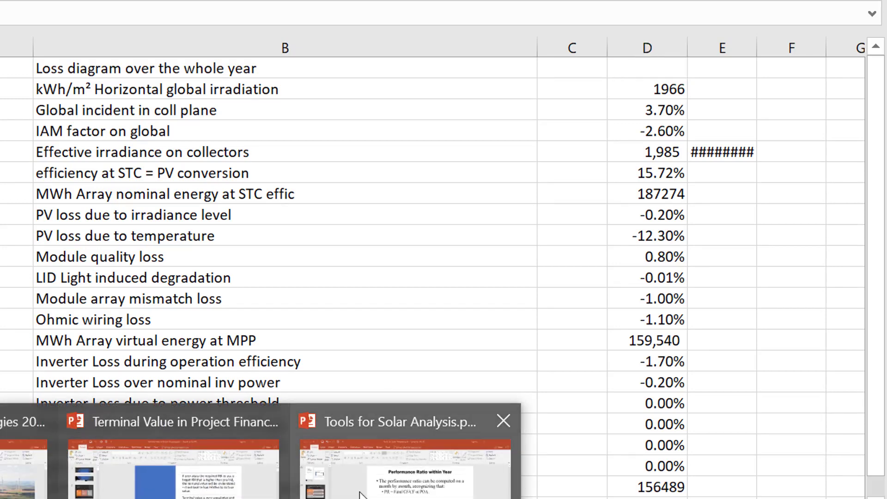
- Switch to the Tools for Solar Analysis presentation in PowerPoint and start the slide show from the Performance Ratio within Year slide
click(383, 493)
scroll(383, 495, up, 2)
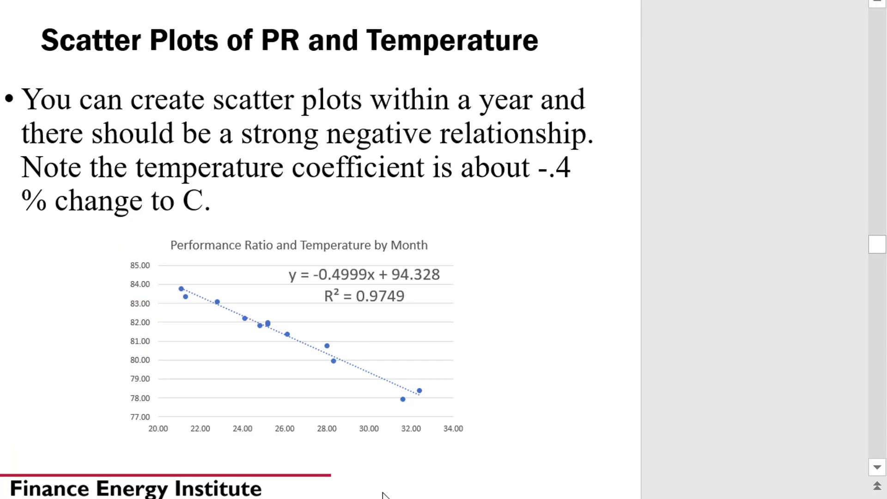
scroll(384, 496, down, 1)
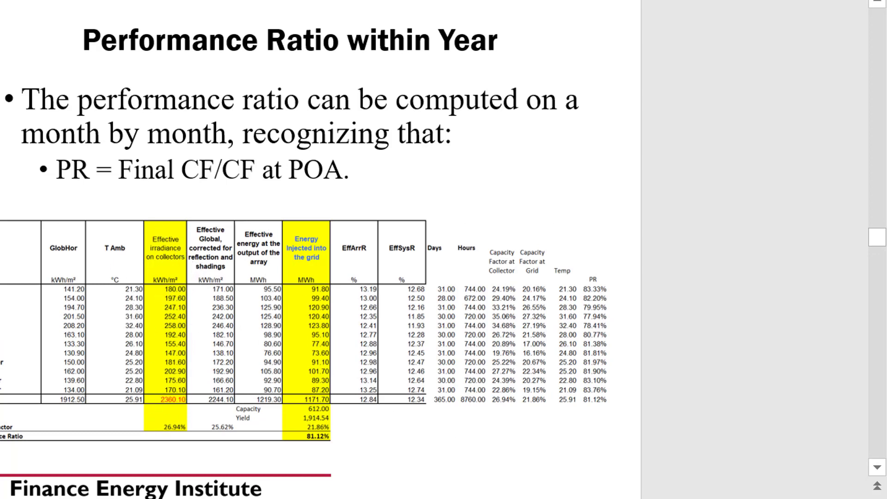
key(shift+F5)
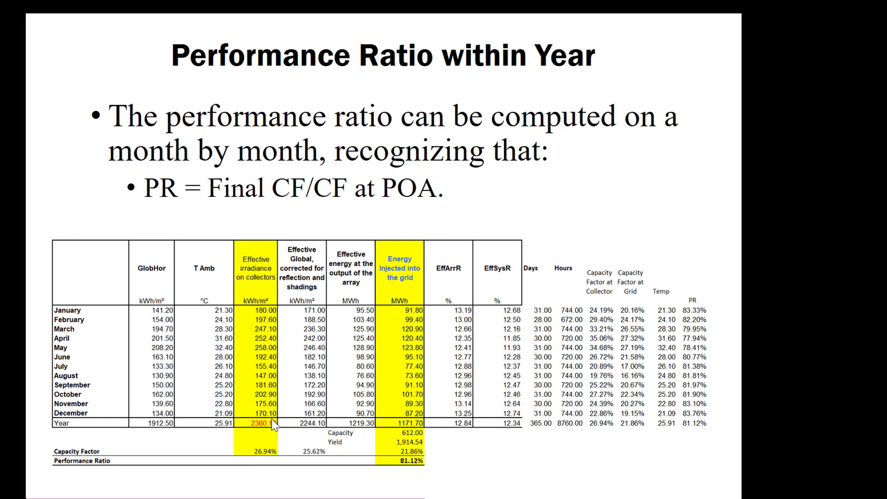
- Review the performance ratio and scatter plot slides, ending on Looking for Correlation between Temperature Loss and Temperature Levels
click(511, 447)
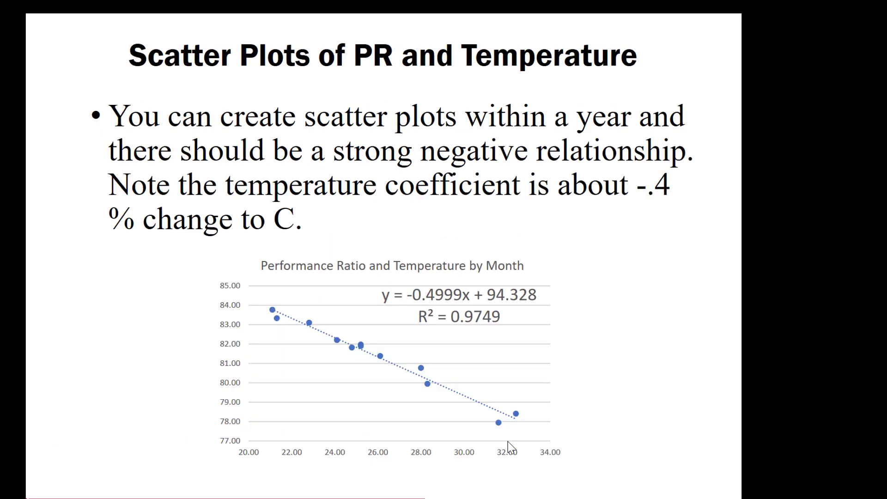
key(Left)
click(511, 448)
key(Left)
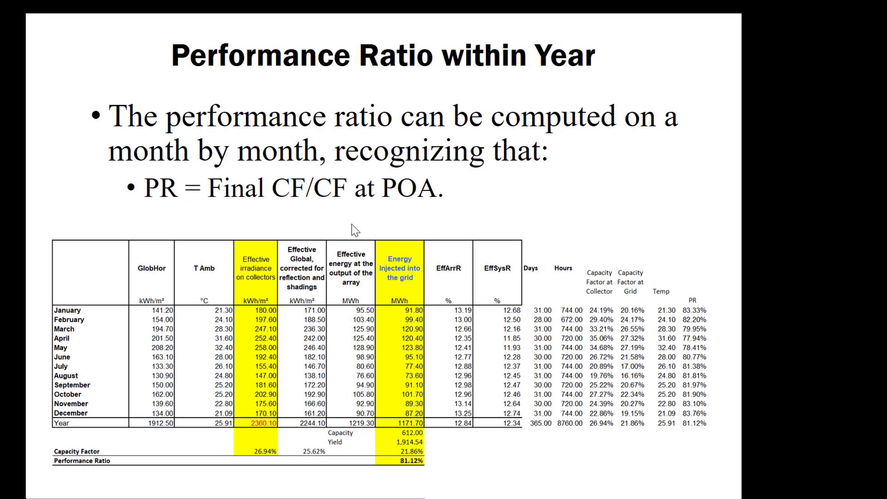
key(Right)
key(Right)
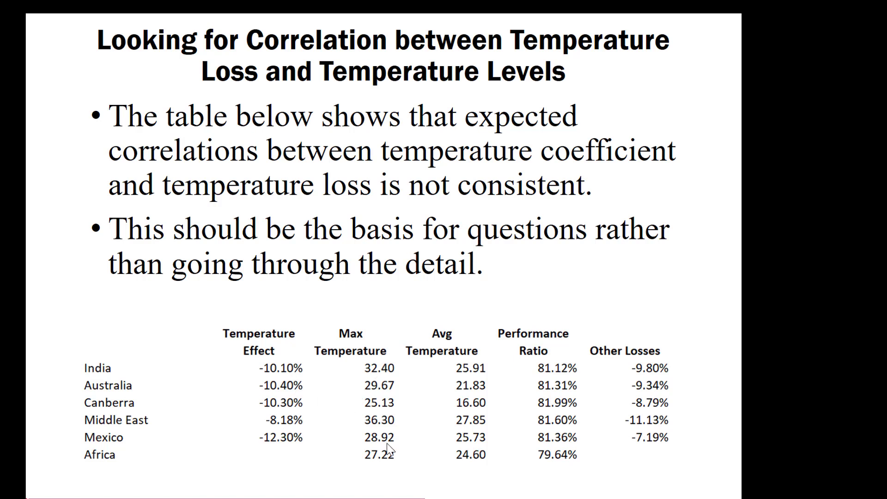
- Advance to the Scatter Plots of PR and Temperature slide, end the slide show, and switch to the Solar PR from Temprature and Other Factors workbook in Excel
key(Right)
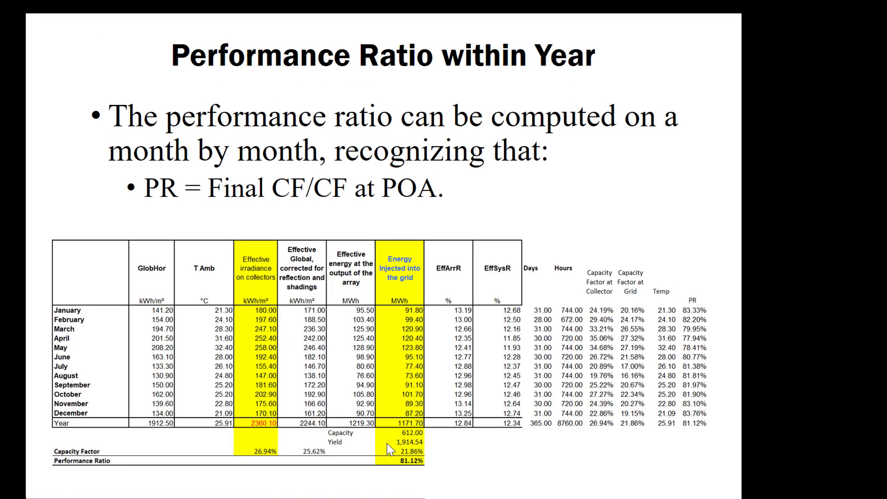
key(Right)
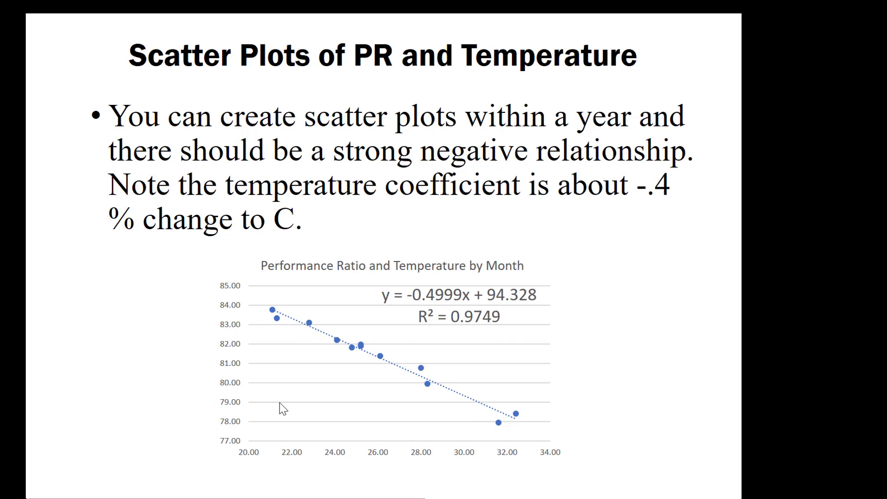
key(Escape)
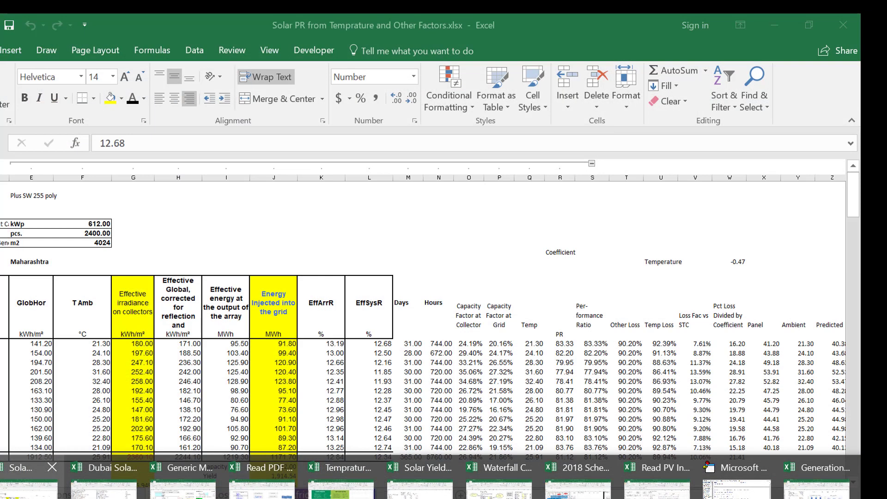
click(30, 483)
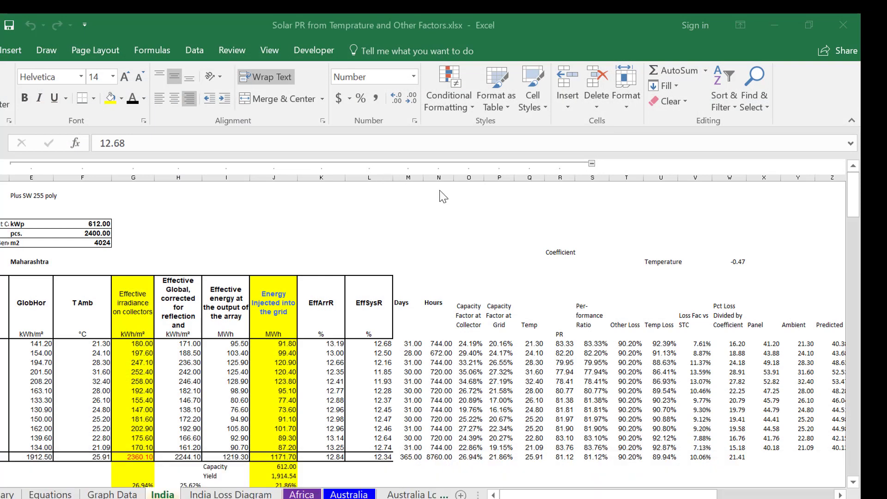
- Inspect the formula for January's Capacity Factor at Grid on the India worksheet
key(Right)
key(Right)
key(Right)
key(Right)
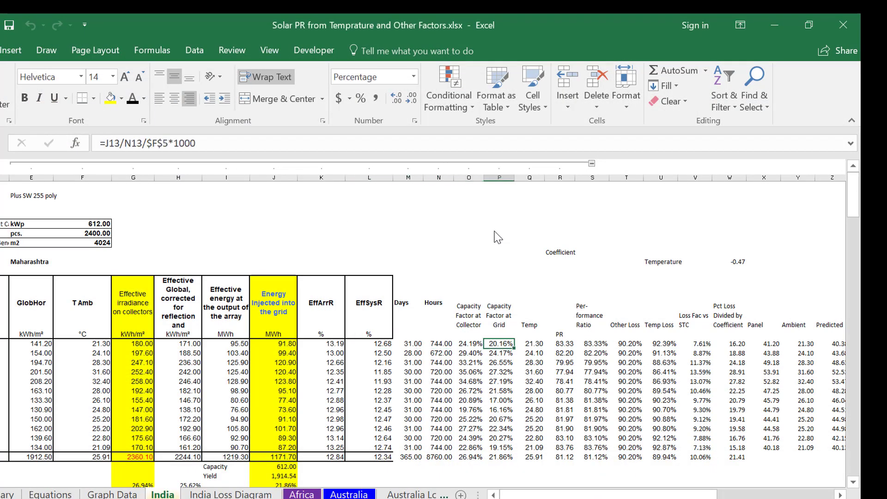
key(Up)
key(Right)
key(Right)
key(shift+Right)
key(shift+Down)
key(shift+Down)
key(shift+Down)
key(shift+Down)
key(shift+Down)
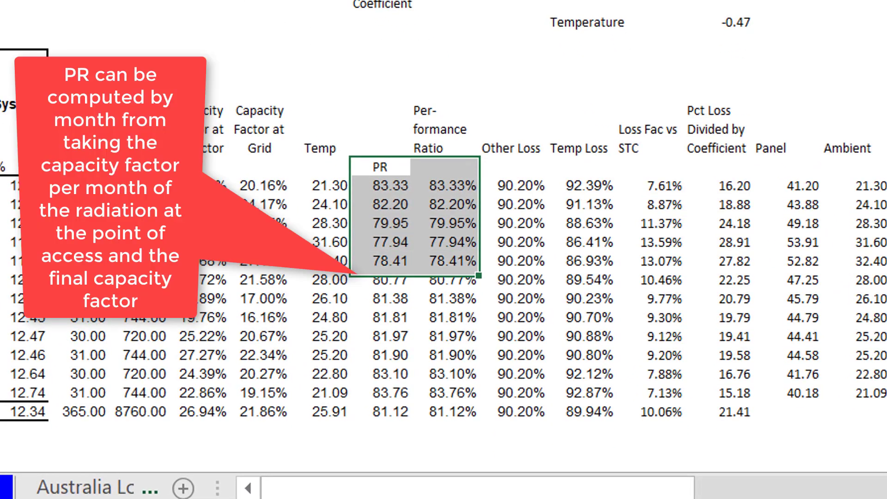
key(shift+Down)
key(Left)
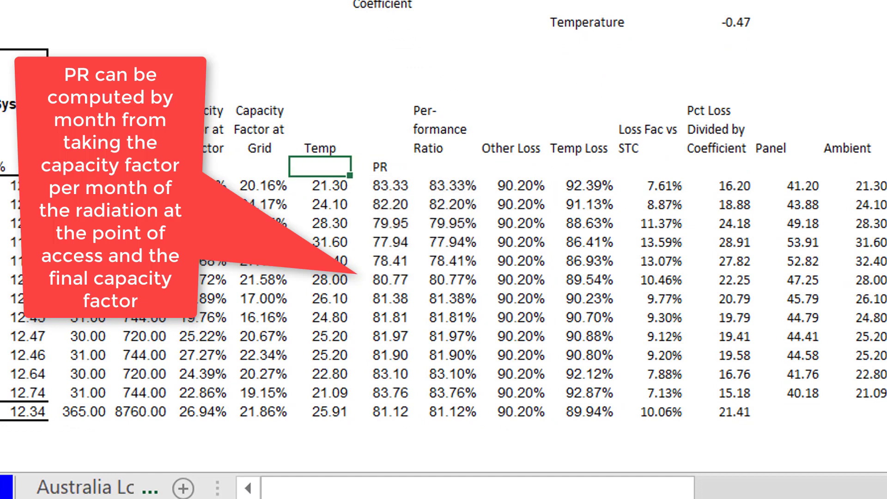
key(shift+Right)
key(Left)
key(Right)
- Select the adjacent Temp and PR columns from the PR header row down through December on the India worksheet
key(shift+Right)
key(shift+Down)
key(shift+Down)
key(shift+Down)
key(shift+Down)
key(shift+Down)
key(shift+Down)
key(shift+Down)
key(shift+Down)
key(shift+Down)
key(shift+Down)
key(shift+Down)
key(shift+Down)
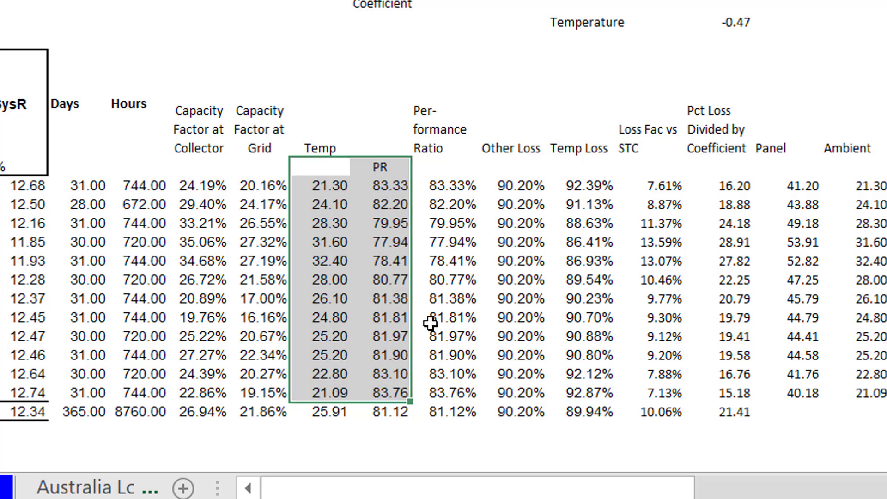
- Create a chart on its own sheet from the selected Temp and PR data and change its type to X Y (Scatter)
key(F11)
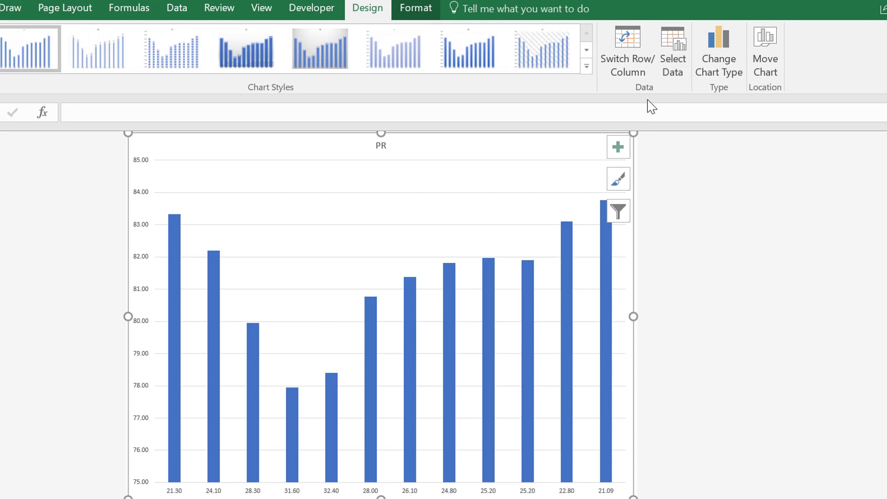
click(701, 62)
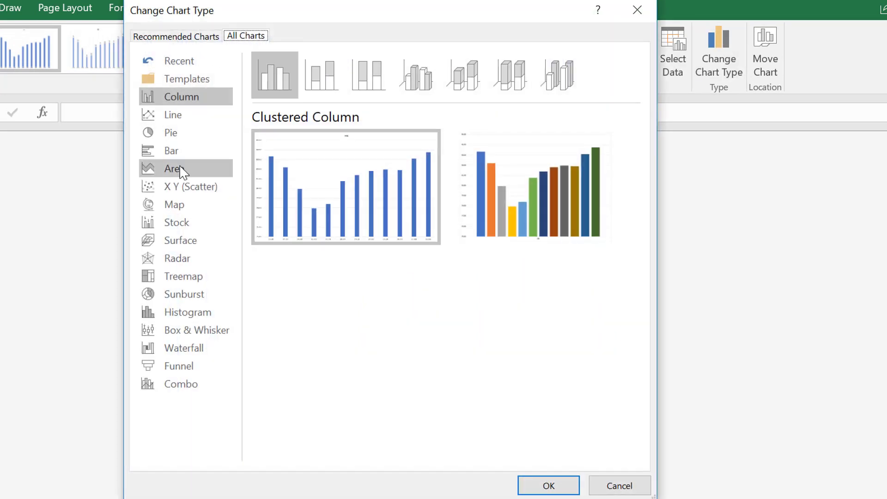
click(168, 190)
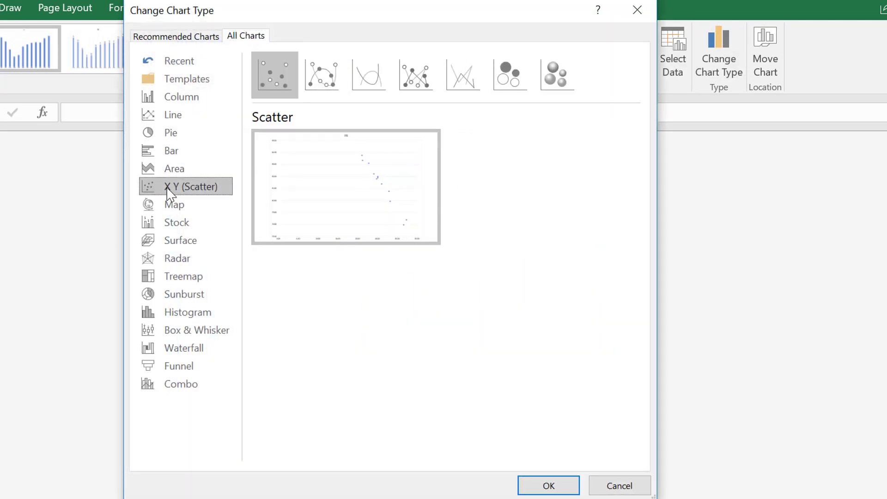
click(538, 486)
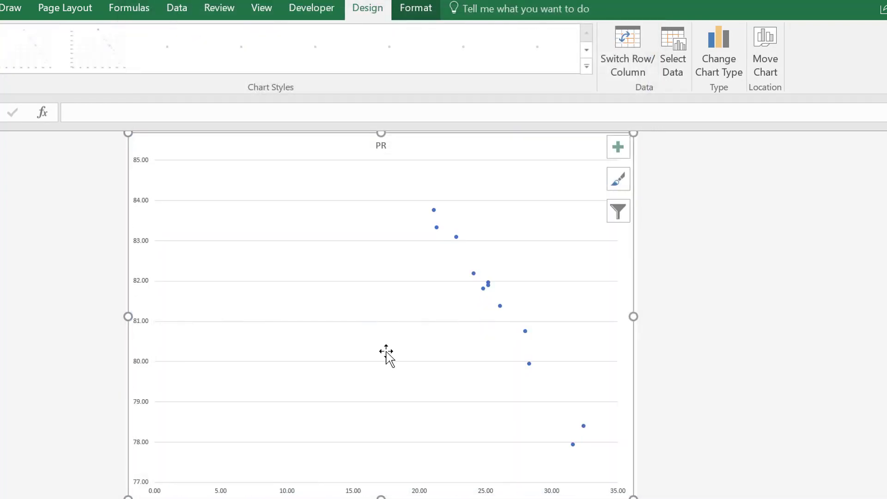
- Set the minimum bound of the scatter chart's horizontal temperature axis to 20
right_click(415, 492)
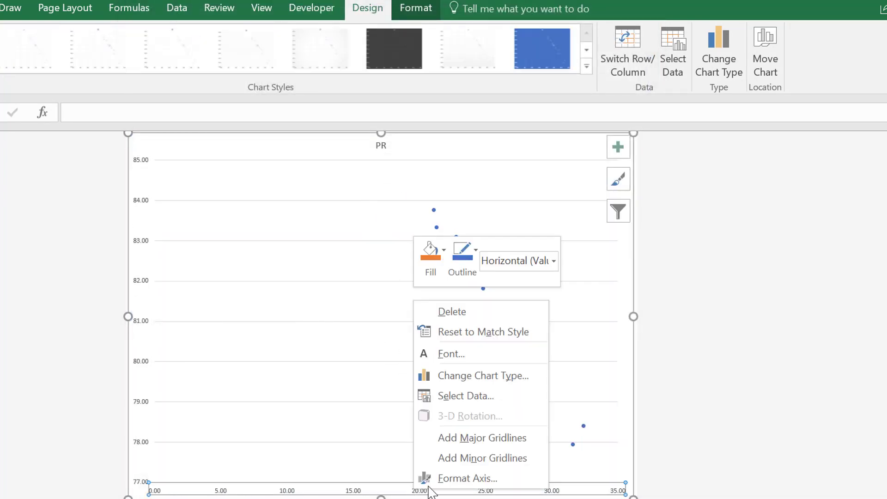
click(458, 478)
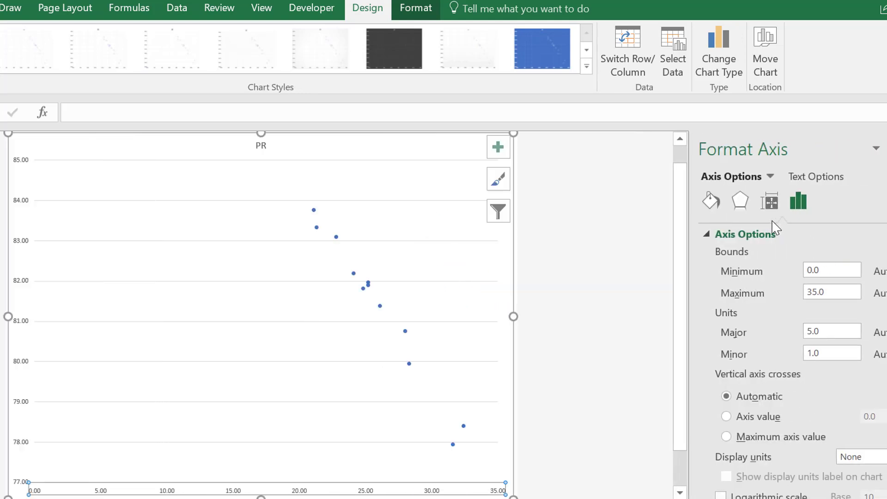
click(836, 271)
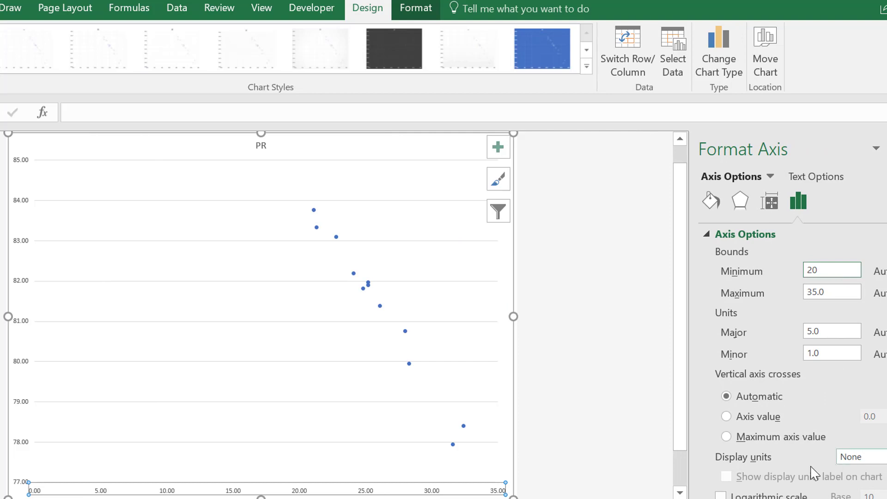
scroll(785, 369, down, 3)
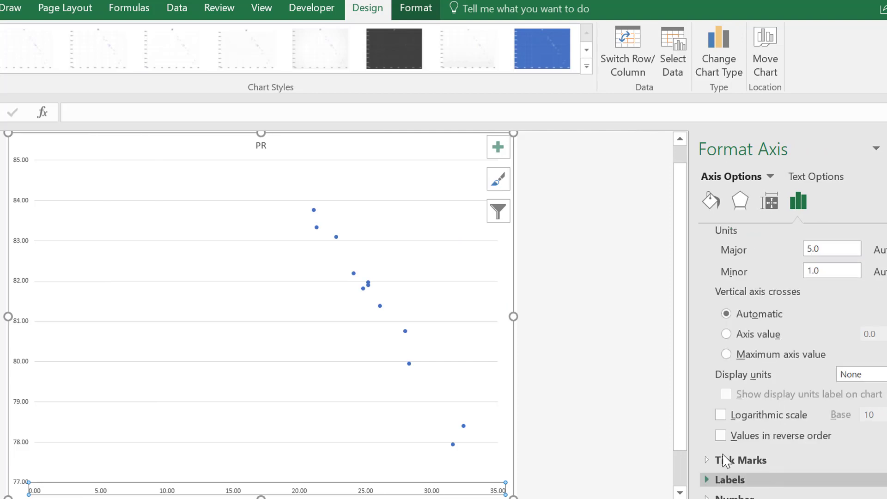
click(378, 411)
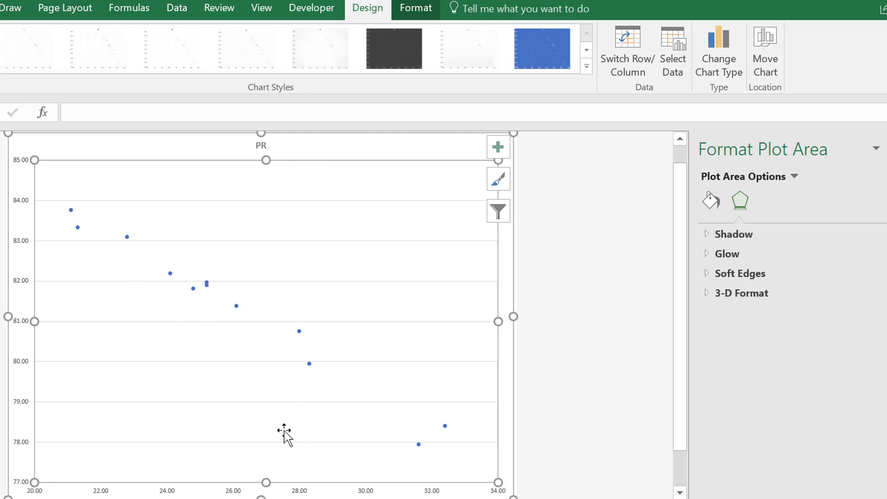
- Add a linear trendline to the PR series and display its equation and R-squared value on the chart
click(194, 289)
click(193, 289)
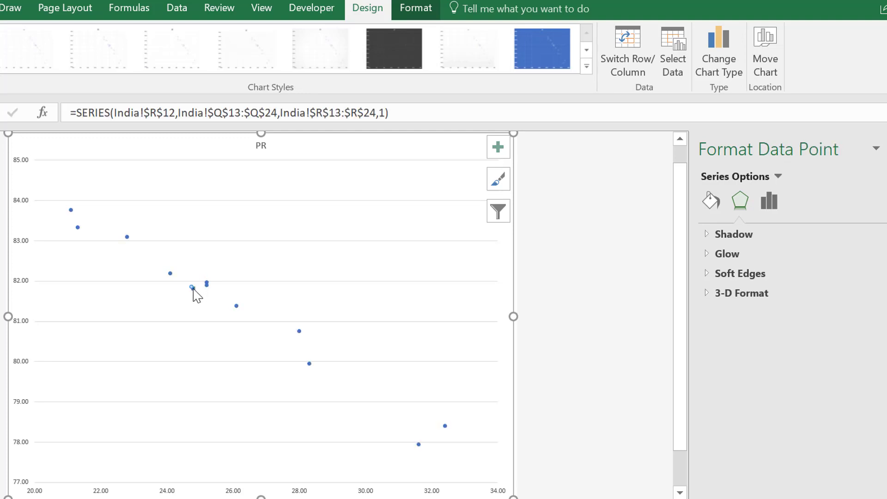
click(196, 294)
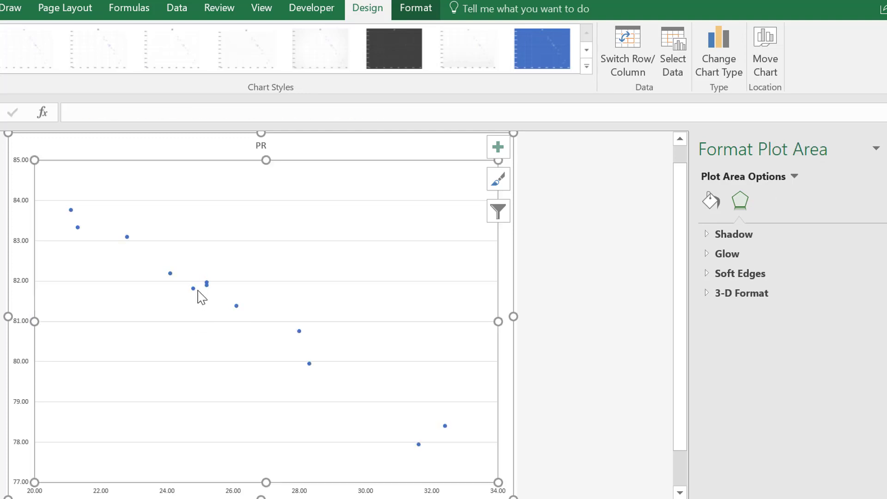
click(194, 290)
right_click(195, 292)
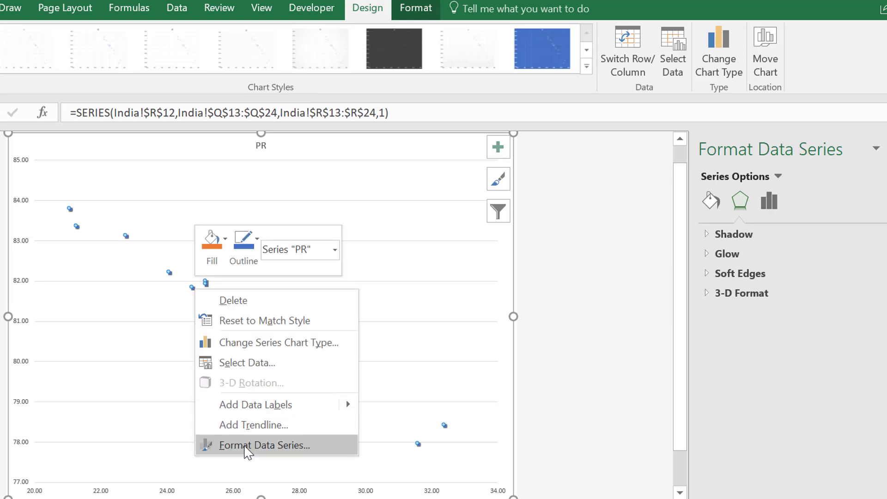
click(255, 426)
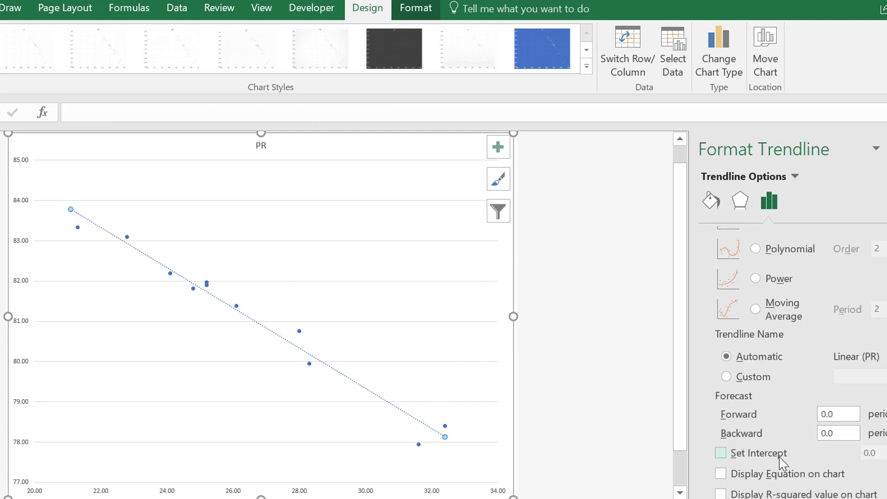
click(775, 472)
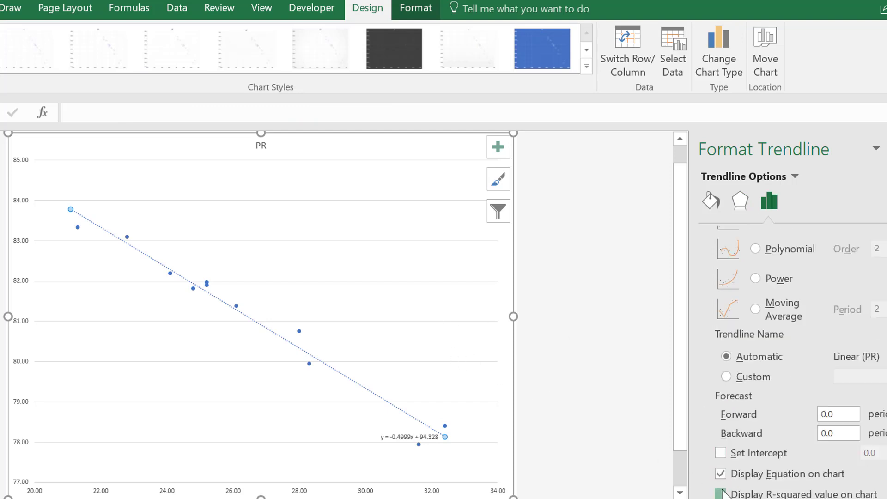
click(722, 494)
click(560, 388)
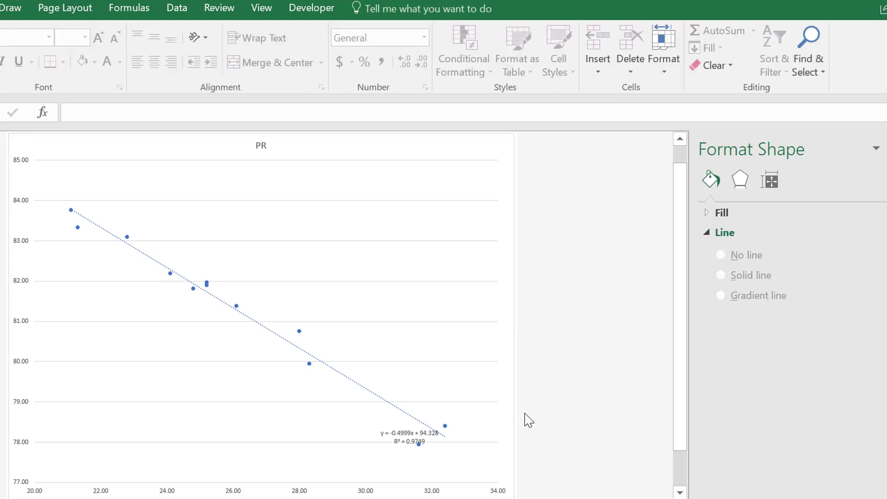
- Delete the scatter chart sheet and return to the India worksheet
key(alt+e)
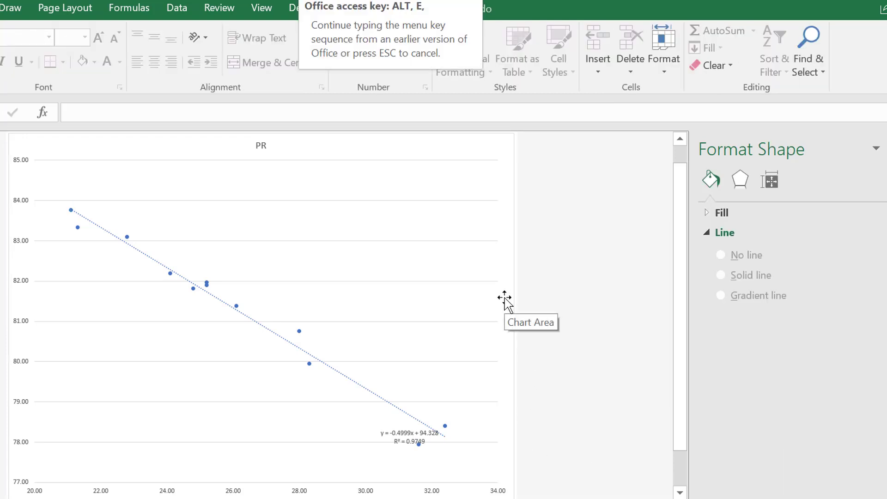
key(l)
key(Return)
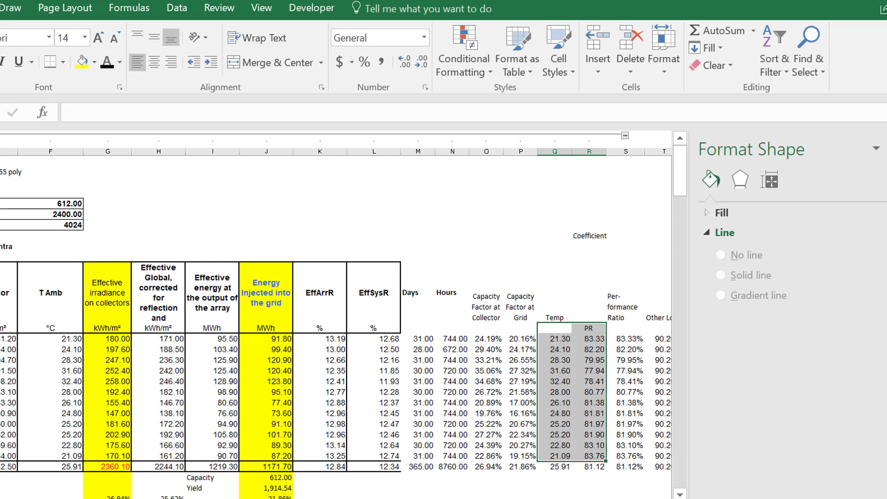
- Switch to the PowerPoint presentation and show the Performance Ratio and Temperature in Other Cases slide
mouse_move(465, 498)
click(579, 493)
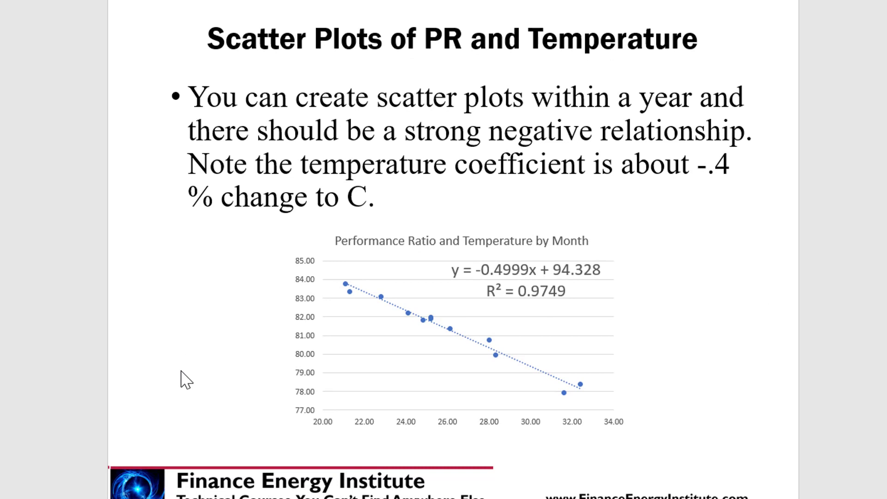
key(Page_Down)
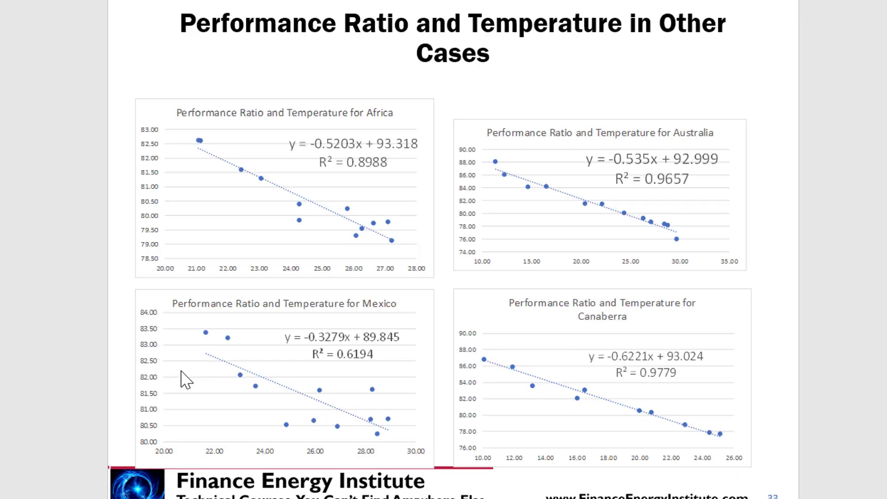